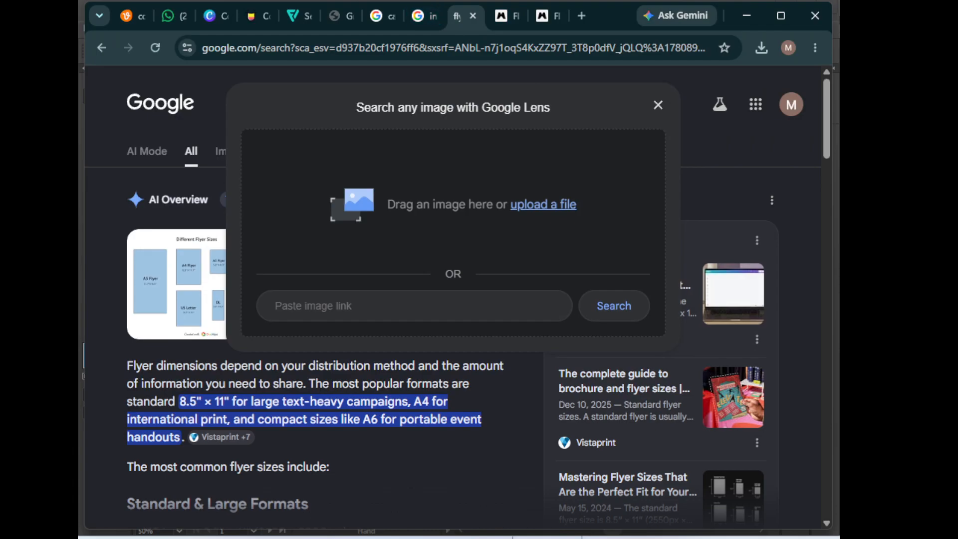
# Open the reference business flyer image in WhatsApp Web
pyautogui.hotkey('alt', 'Tab')
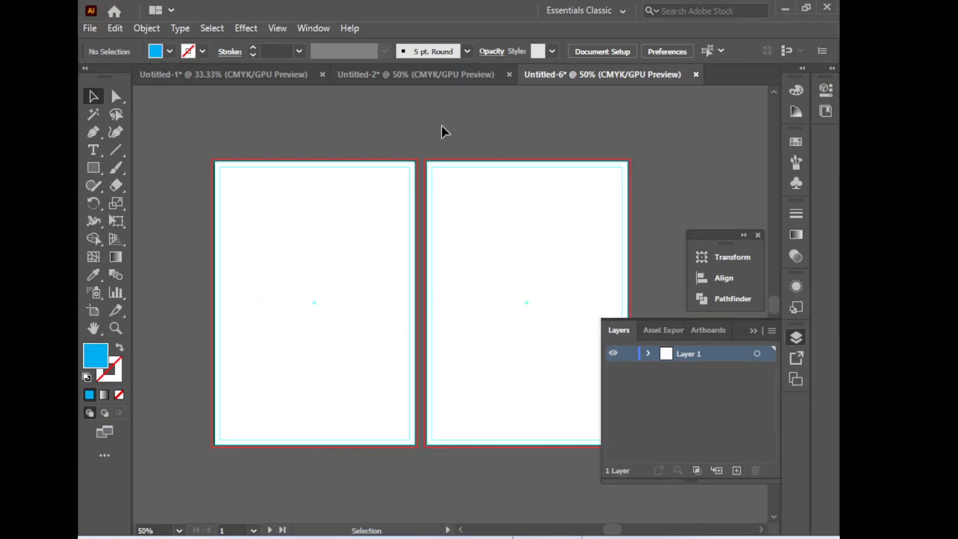
pyautogui.hotkey('alt', 'Tab')
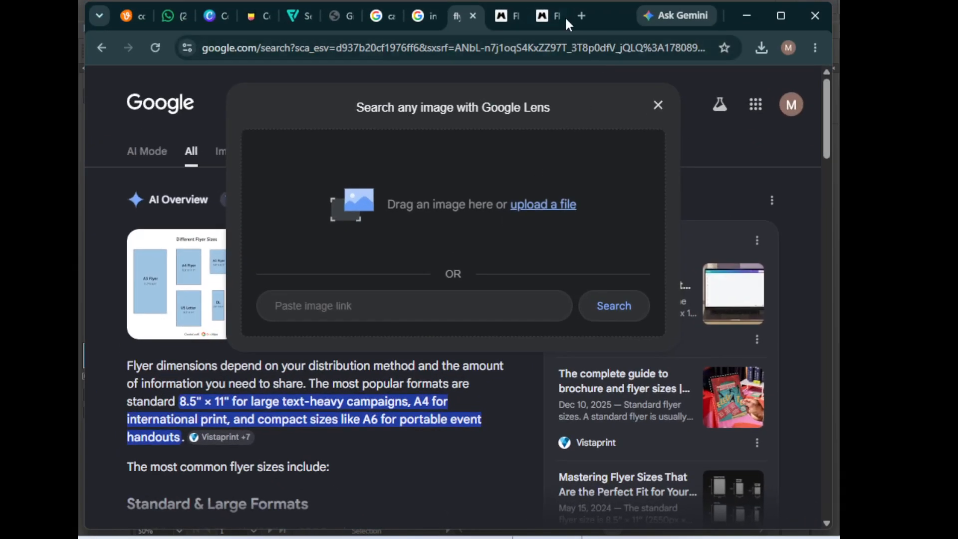
pyautogui.click(540, 16)
pyautogui.click(460, 18)
pyautogui.click(192, 12)
pyautogui.click(694, 299)
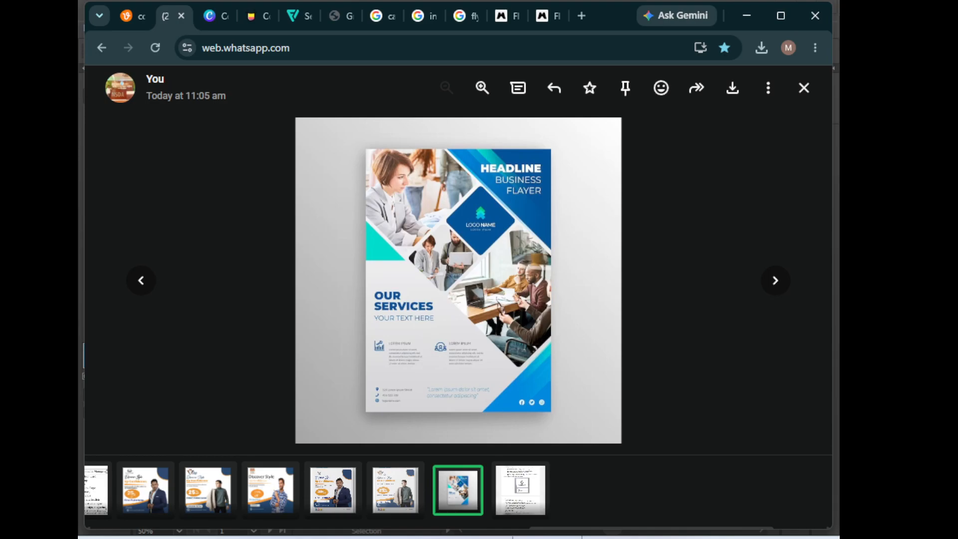
pyautogui.hotkey('alt', 'Tab')
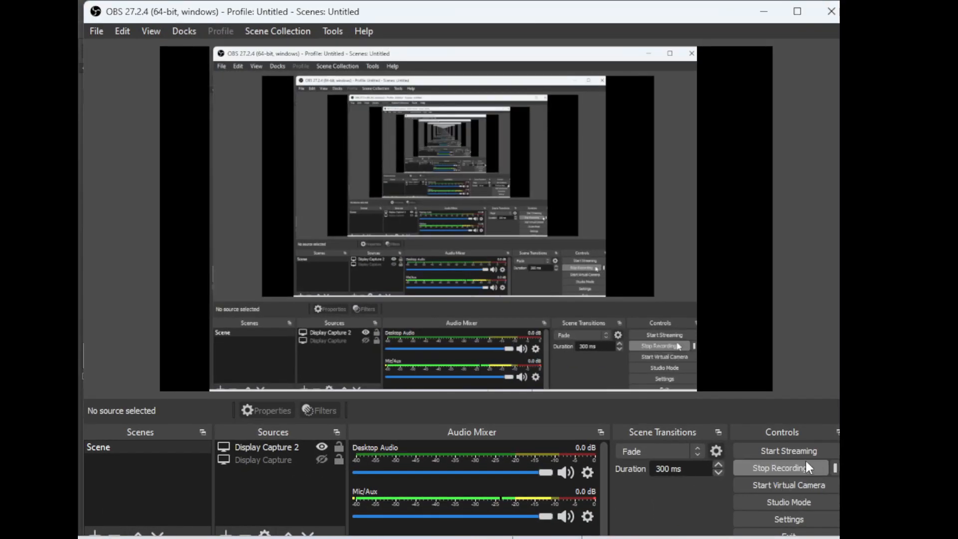
pyautogui.click(835, 467)
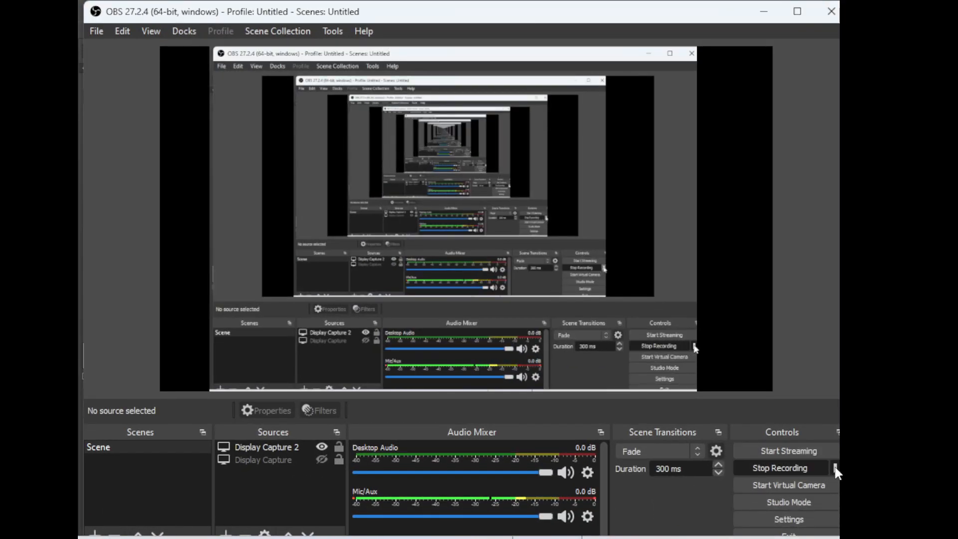
pyautogui.click(772, 480)
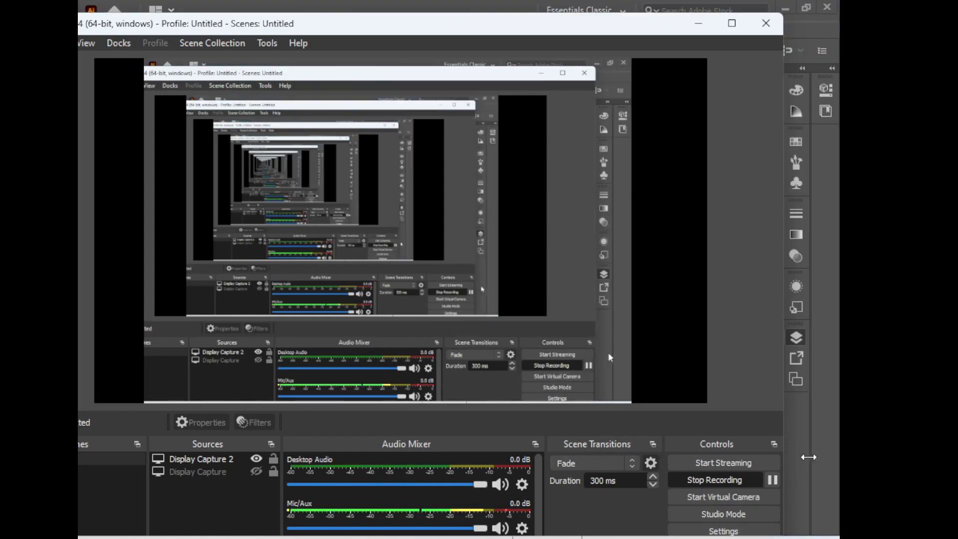
pyautogui.click(700, 24)
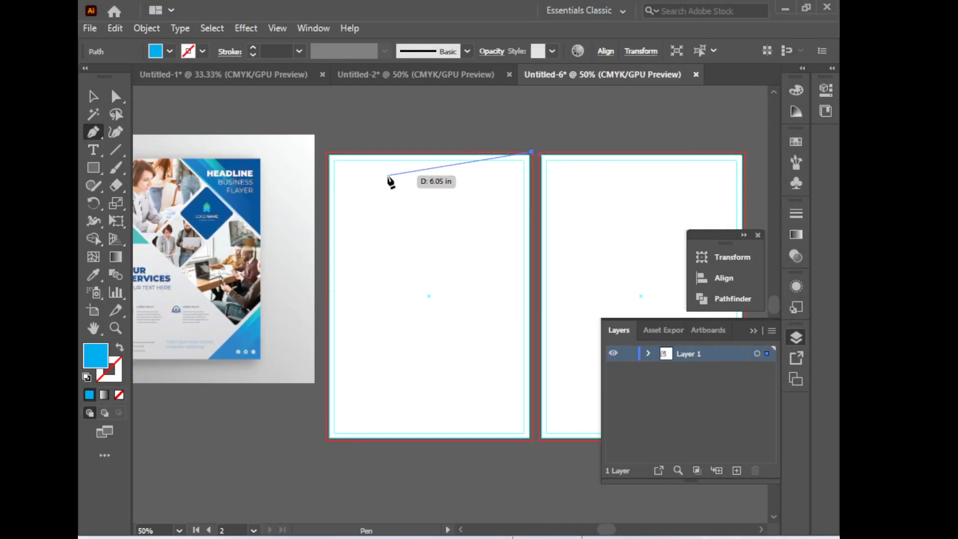
# Draw a triangle in the first artboard's top-right corner with the Pen tool
pyautogui.click(429, 152)
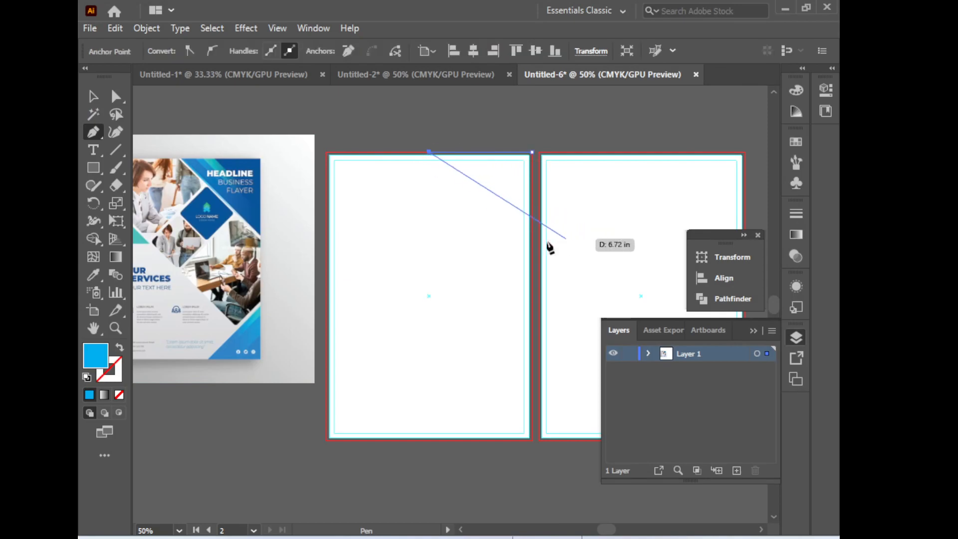
pyautogui.click(531, 256)
pyautogui.click(533, 152)
pyautogui.moveTo(133, 120); pyautogui.dragTo(161, 137)
pyautogui.click(93, 99)
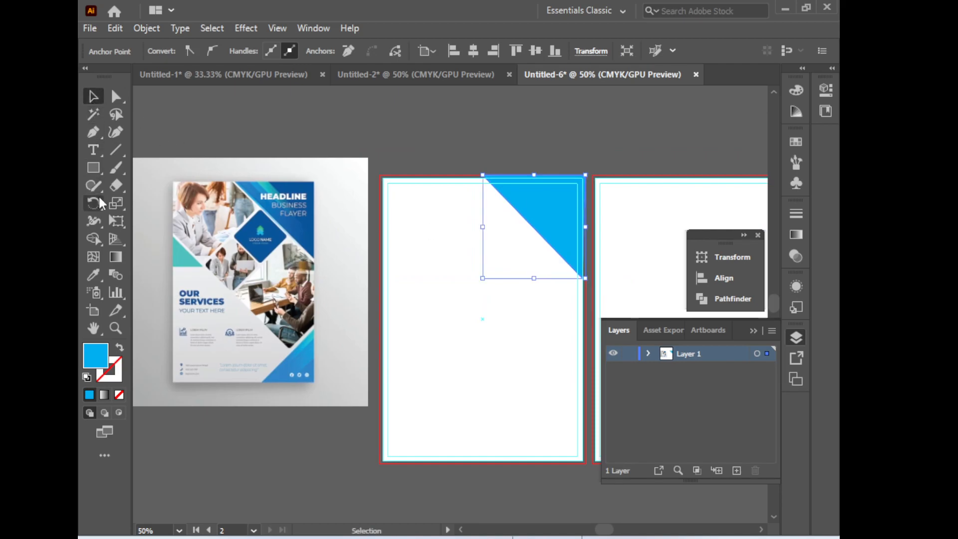
# Fill the top triangle with the reference flyer's dark blue using the Eyedropper
pyautogui.click(94, 275)
pyautogui.click(307, 219)
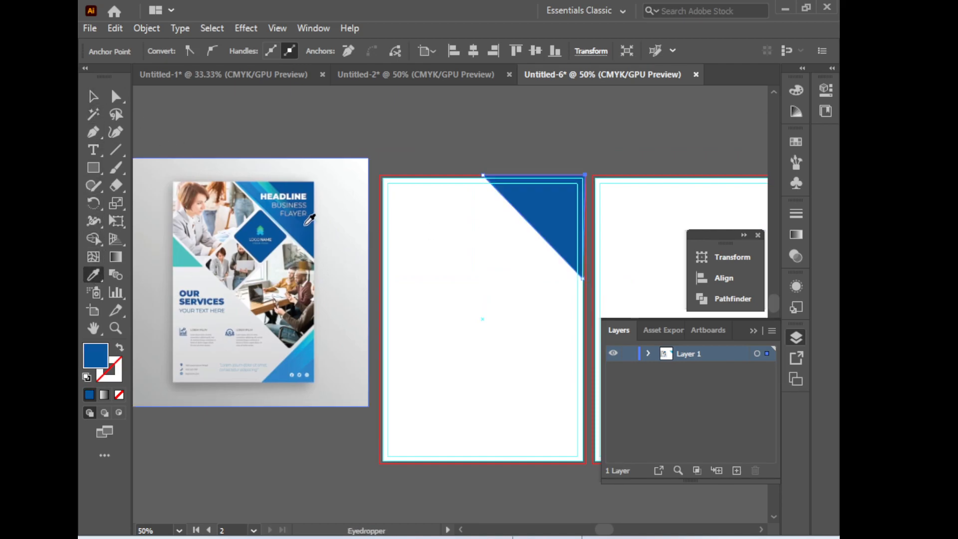
# Draw a second triangle in the first artboard's bottom-right corner with the Pen tool
pyautogui.click(93, 97)
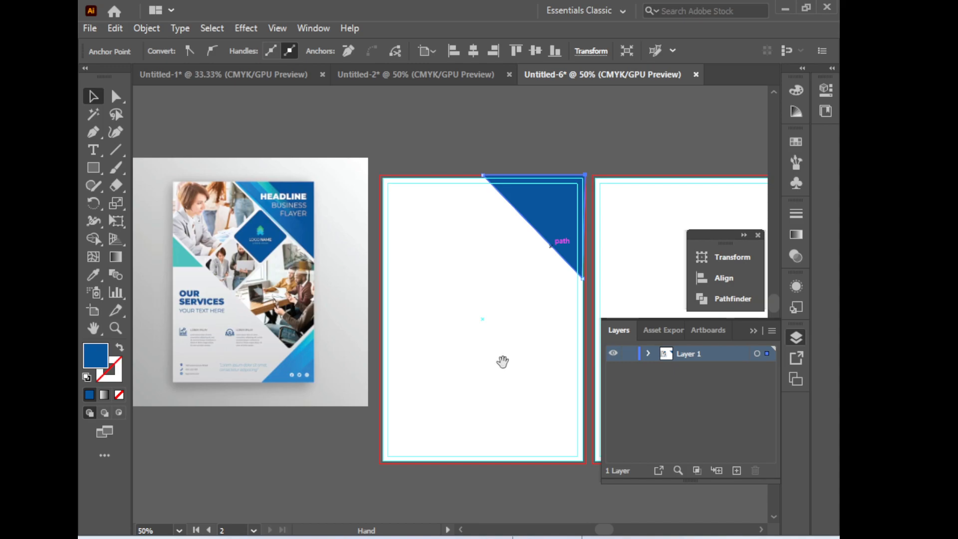
pyautogui.moveTo(502, 359); pyautogui.dragTo(482, 304)
pyautogui.moveTo(458, 405); pyautogui.dragTo(443, 402)
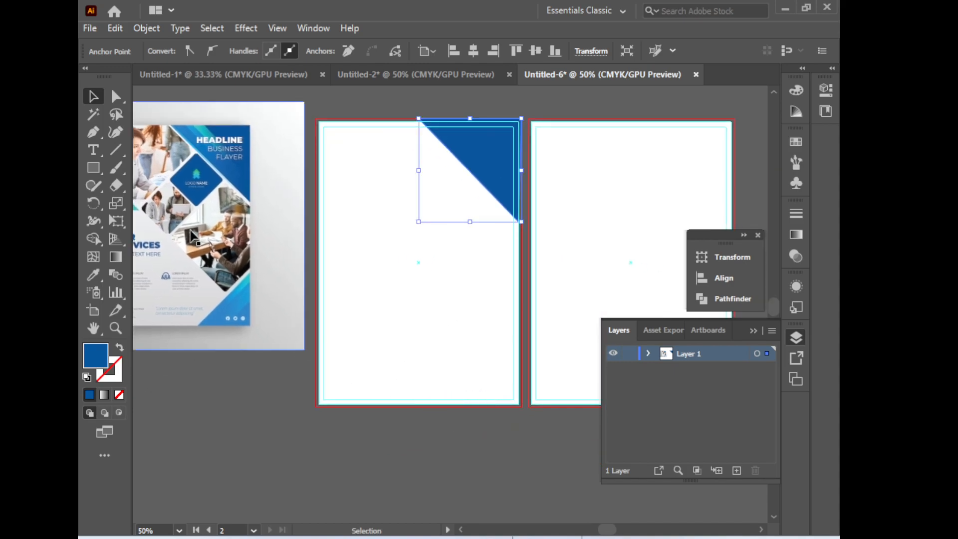
pyautogui.press('p')
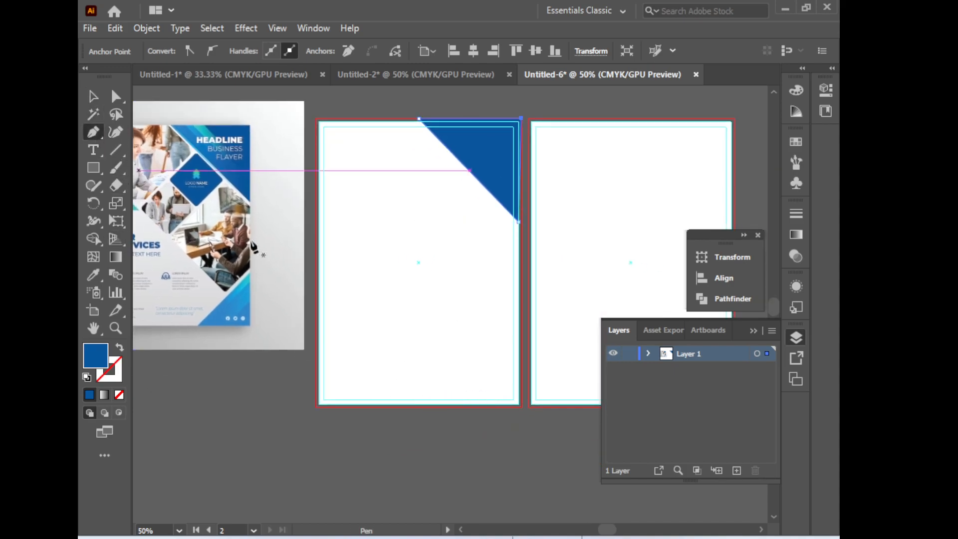
pyautogui.click(436, 407)
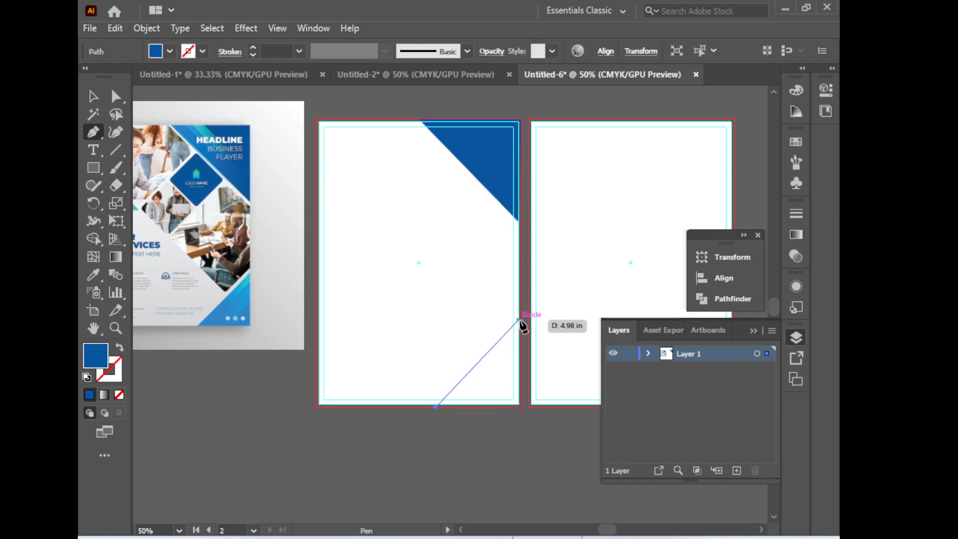
pyautogui.click(521, 316)
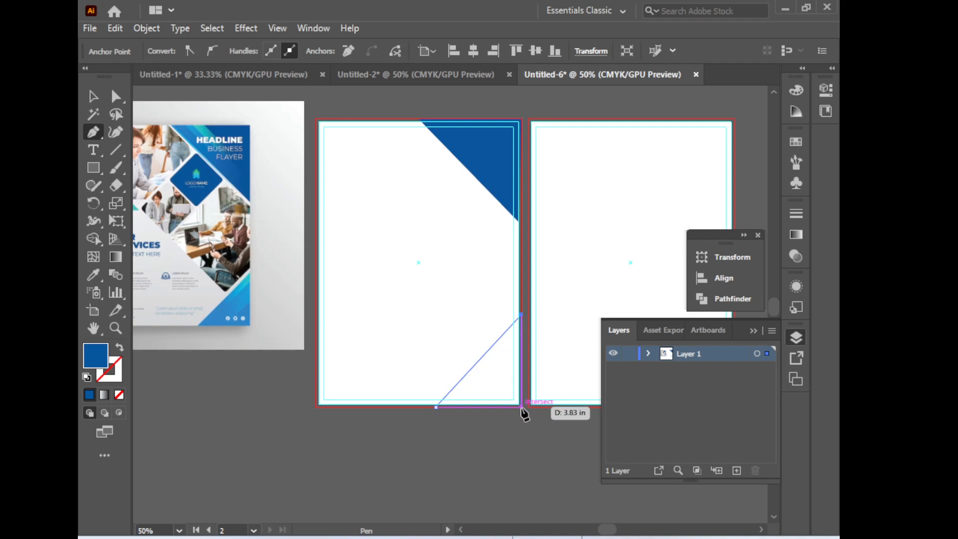
pyautogui.click(521, 407)
pyautogui.click(435, 407)
pyautogui.press('space')
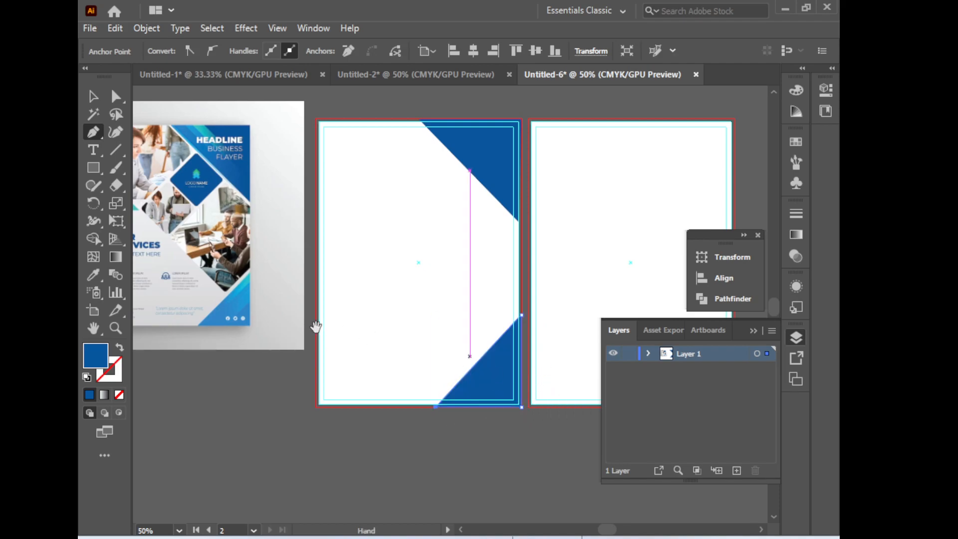
# Fill the bottom triangle with the reference flyer's light blue using the Eyedropper
pyautogui.click(94, 274)
pyautogui.click(244, 287)
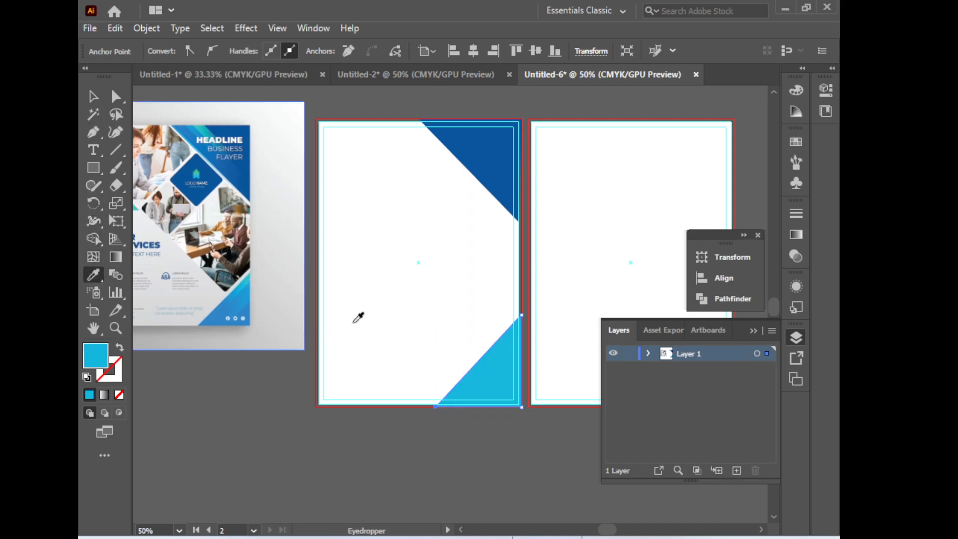
pyautogui.hscroll(-3, 444, 325)
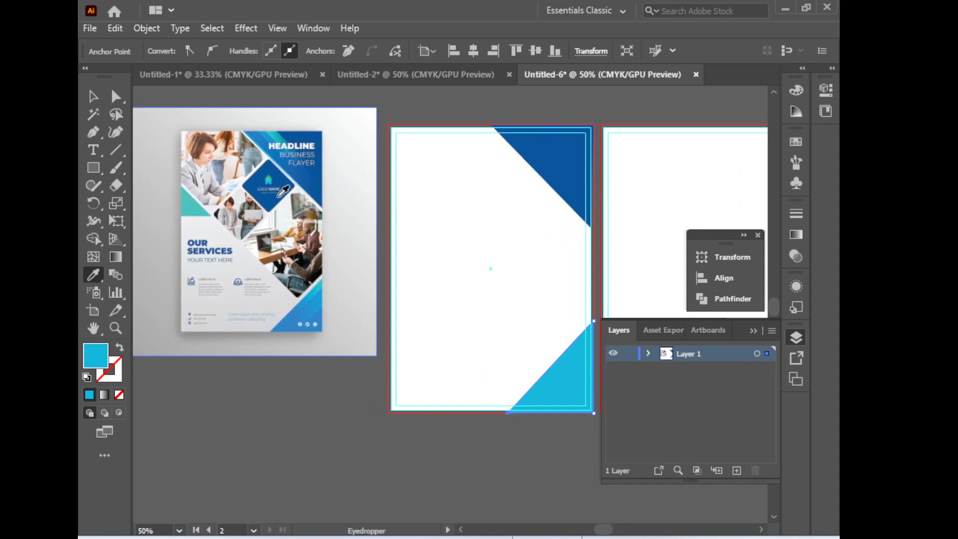
# Draw a rectangle covering the whole first artboard
pyautogui.click(92, 96)
pyautogui.press('space')
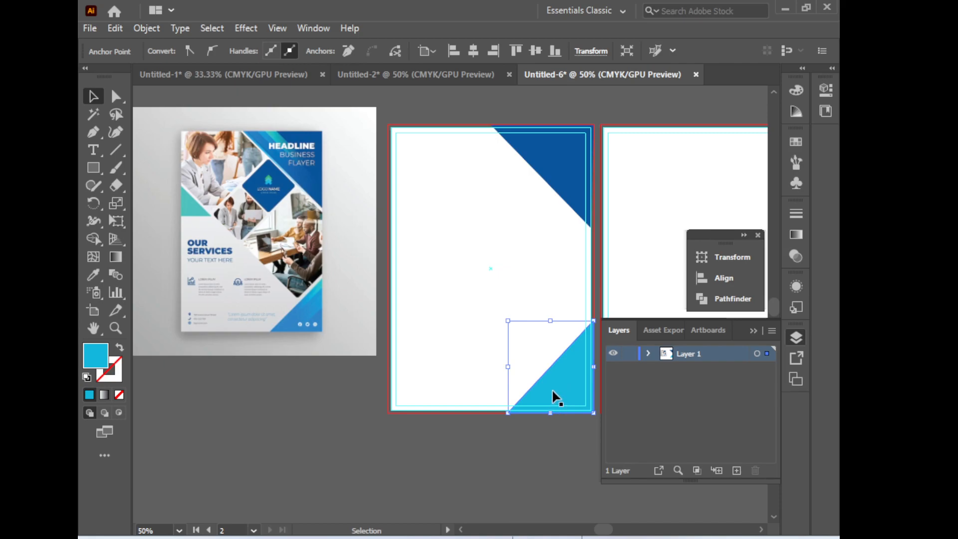
pyautogui.click(458, 299)
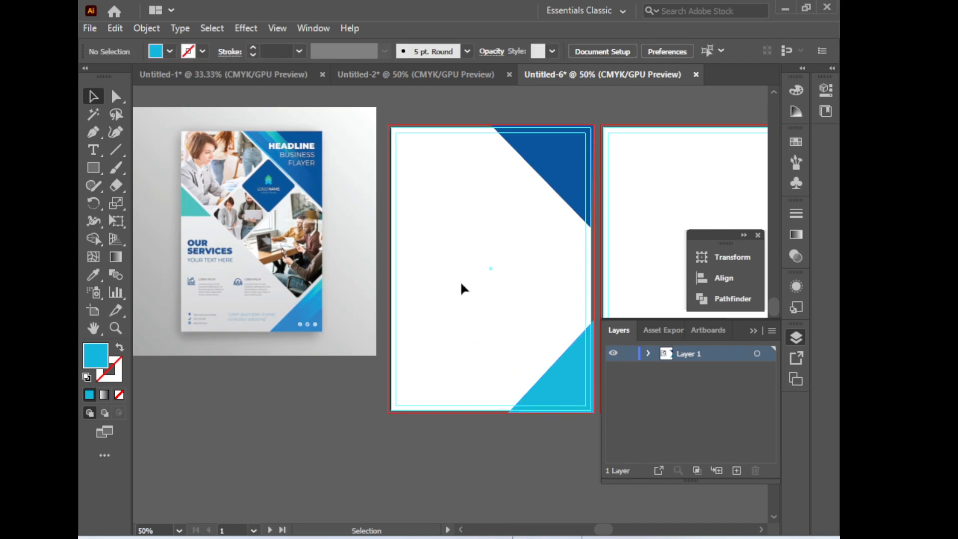
pyautogui.click(575, 198)
pyautogui.click(413, 427)
pyautogui.moveTo(88, 170); pyautogui.dragTo(149, 163)
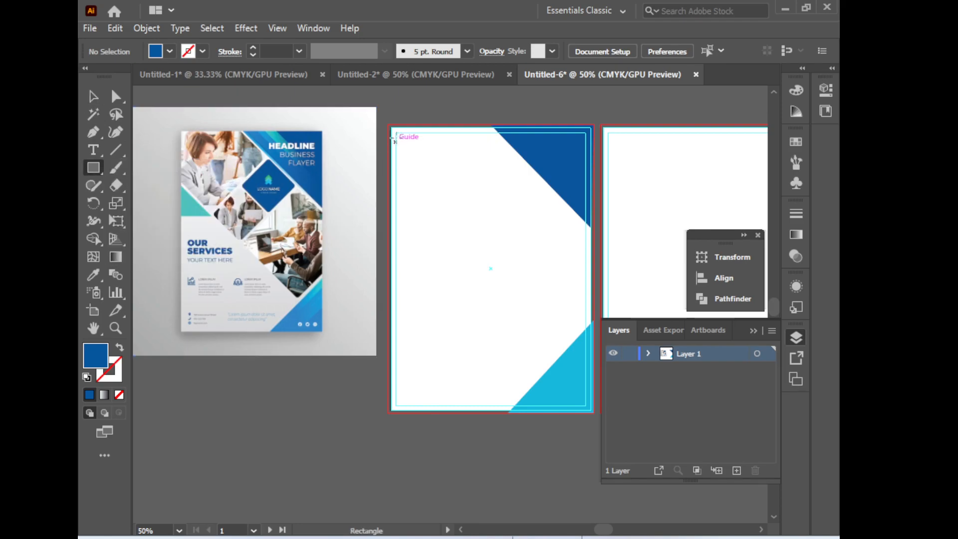
pyautogui.moveTo(392, 126); pyautogui.dragTo(597, 409)
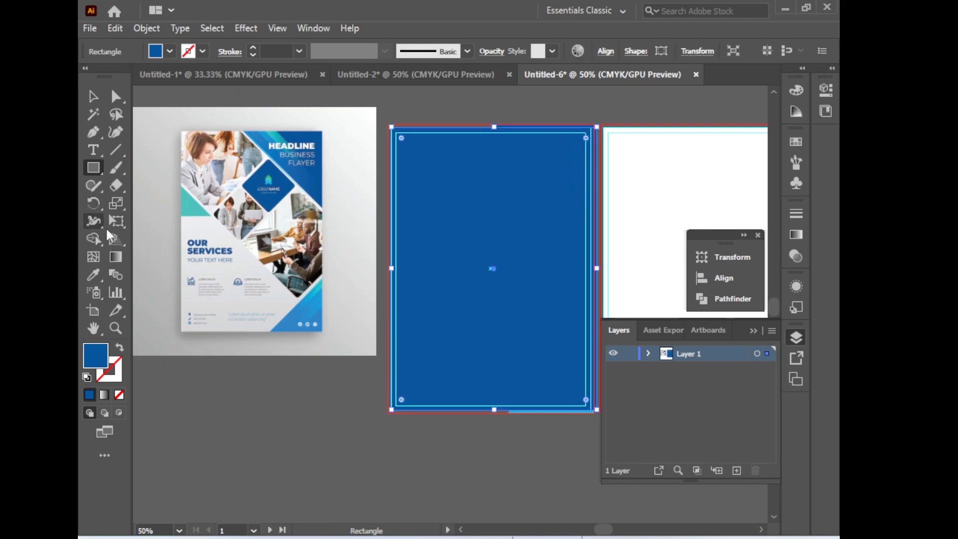
# Fill the rectangle with the reference's light grey background colour and send it to the back
pyautogui.click(94, 279)
pyautogui.click(225, 224)
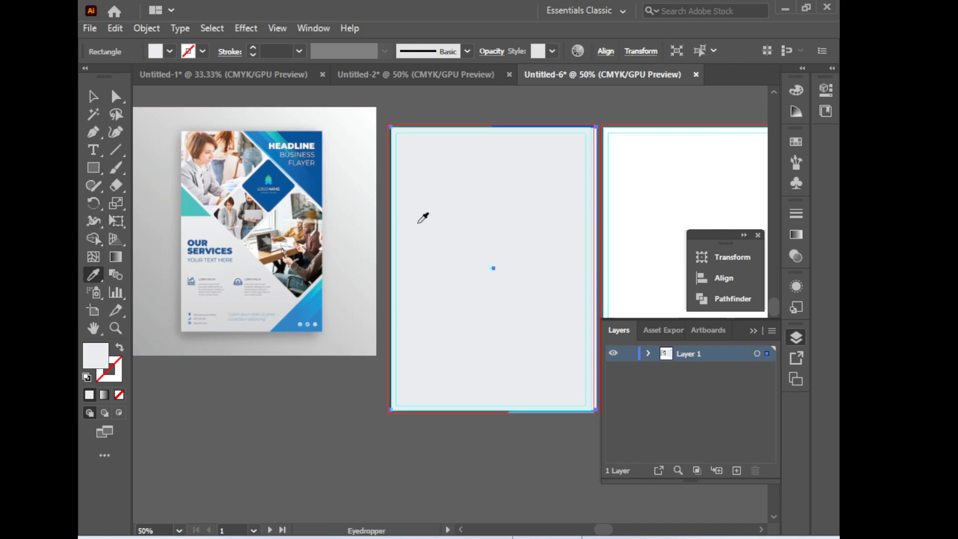
pyautogui.press('v')
pyautogui.click(449, 199)
pyautogui.rightClick(449, 199)
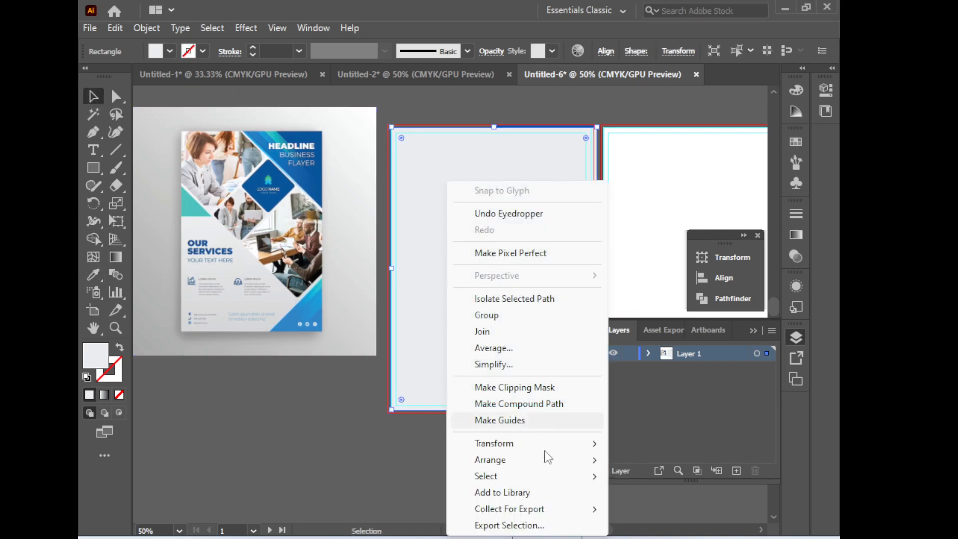
pyautogui.moveTo(514, 468)
pyautogui.click(664, 507)
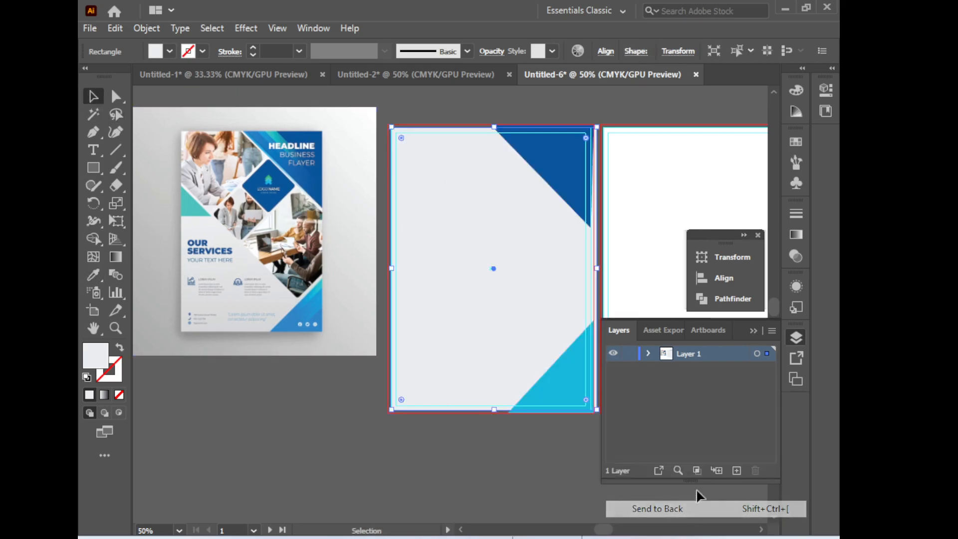
# Adjust the background rectangle's right edge so it sits on the artboard edge
pyautogui.moveTo(492, 329); pyautogui.dragTo(470, 344)
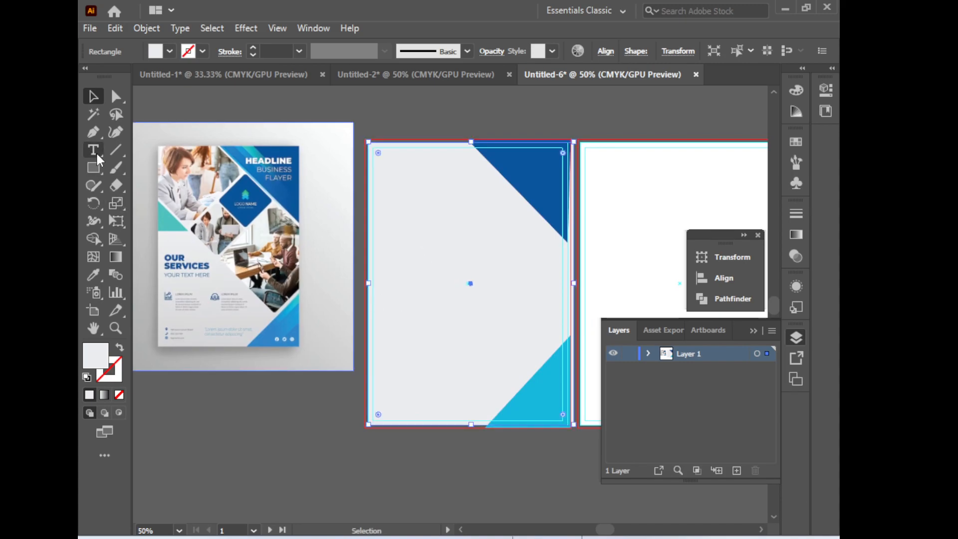
pyautogui.click(93, 132)
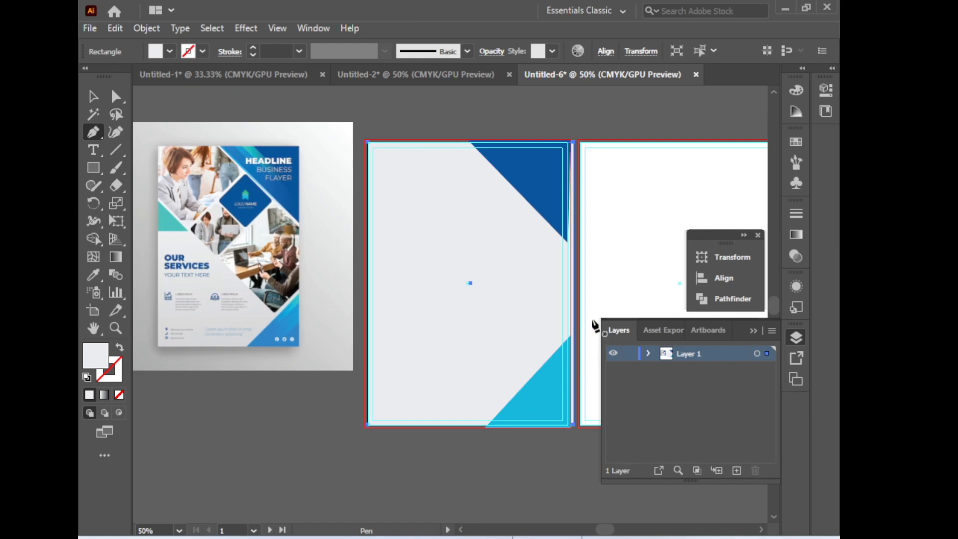
pyautogui.hotkey('ctrl', '=')
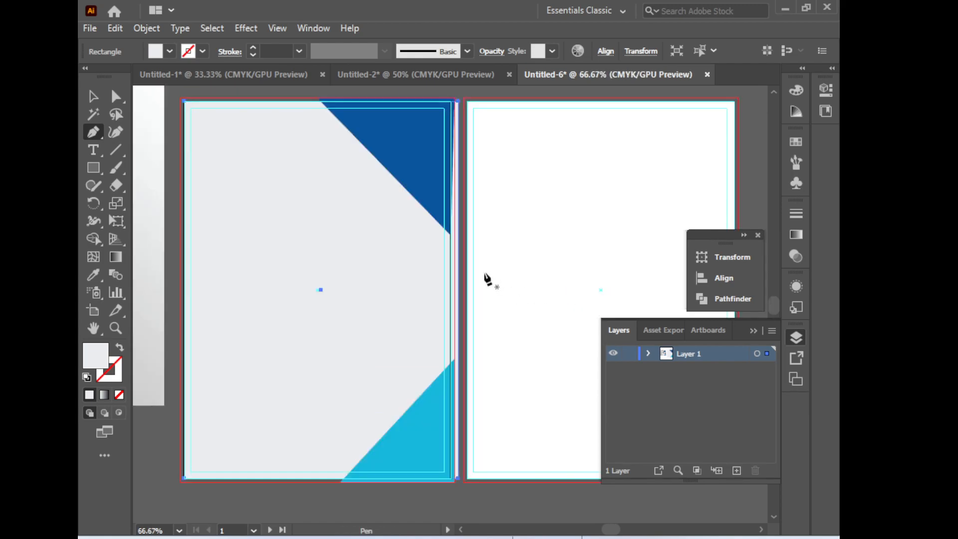
pyautogui.hotkey('ctrl', '=')
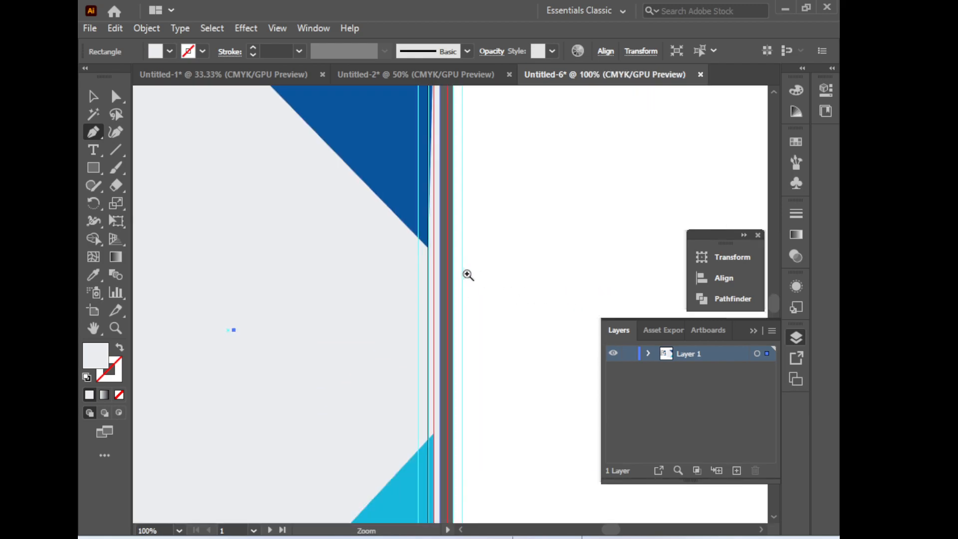
pyautogui.click(93, 98)
pyautogui.moveTo(441, 332); pyautogui.dragTo(435, 331)
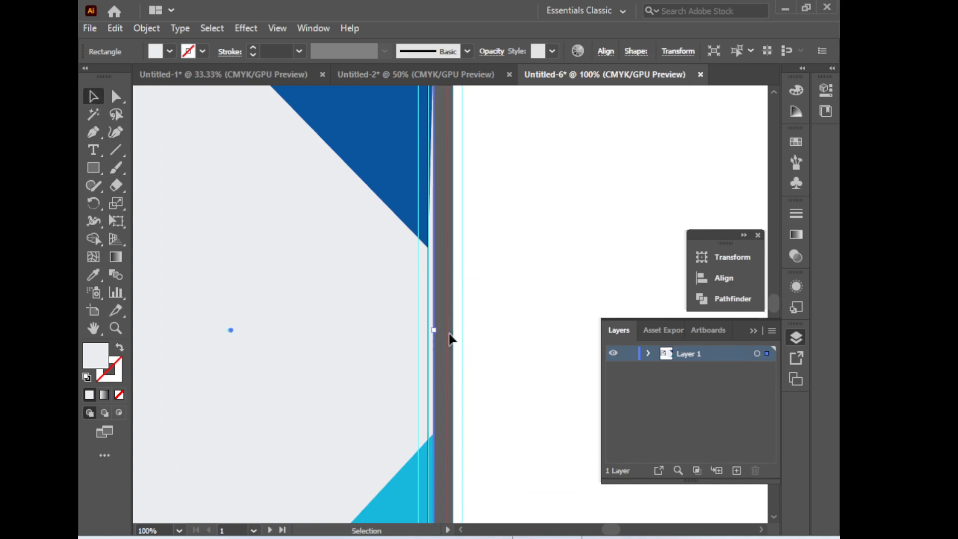
pyautogui.keyDown('ctrl'); pyautogui.keyDown('alt'); pyautogui.click(444, 360); pyautogui.keyUp('alt'); pyautogui.keyUp('ctrl')
pyautogui.keyDown('ctrl'); pyautogui.keyDown('alt'); pyautogui.click(444, 359); pyautogui.keyUp('alt'); pyautogui.keyUp('ctrl')
pyautogui.keyDown('ctrl'); pyautogui.keyDown('alt'); pyautogui.click(443, 357); pyautogui.keyUp('alt'); pyautogui.keyUp('ctrl')
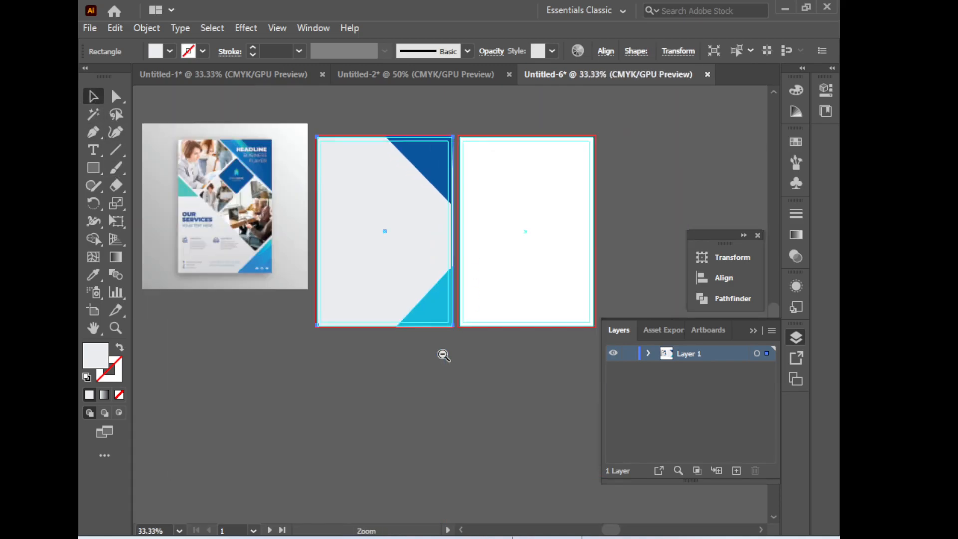
# Examine the reference flyer up close, then lock the background rectangle in place
pyautogui.keyDown('ctrl'); pyautogui.click(259, 158); pyautogui.keyUp('ctrl')
pyautogui.keyDown('ctrl'); pyautogui.click(258, 158); pyautogui.keyUp('ctrl')
pyautogui.moveTo(487, 392); pyautogui.dragTo(346, 285)
pyautogui.hotkey('ctrl', '+')
pyautogui.hotkey('ctrl', '+')
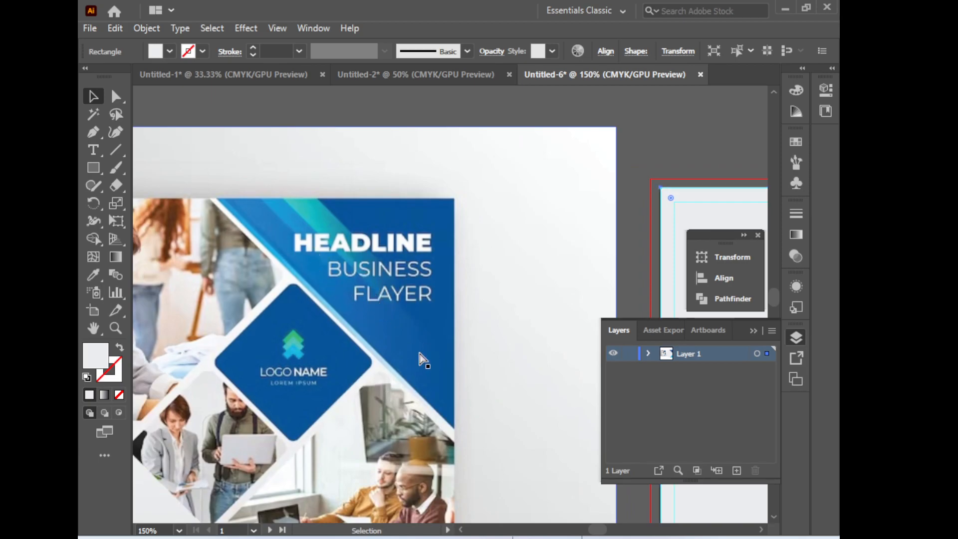
pyautogui.keyDown('ctrl'); pyautogui.keyDown('alt'); pyautogui.click(376, 332); pyautogui.keyUp('alt'); pyautogui.keyUp('ctrl')
pyautogui.moveTo(349, 351); pyautogui.dragTo(418, 333)
pyautogui.moveTo(470, 484); pyautogui.dragTo(436, 315)
pyautogui.keyDown('ctrl'); pyautogui.keyDown('alt'); pyautogui.click(434, 314); pyautogui.keyUp('alt'); pyautogui.keyUp('ctrl')
pyautogui.keyDown('ctrl'); pyautogui.keyDown('alt'); pyautogui.click(434, 313); pyautogui.keyUp('alt'); pyautogui.keyUp('ctrl')
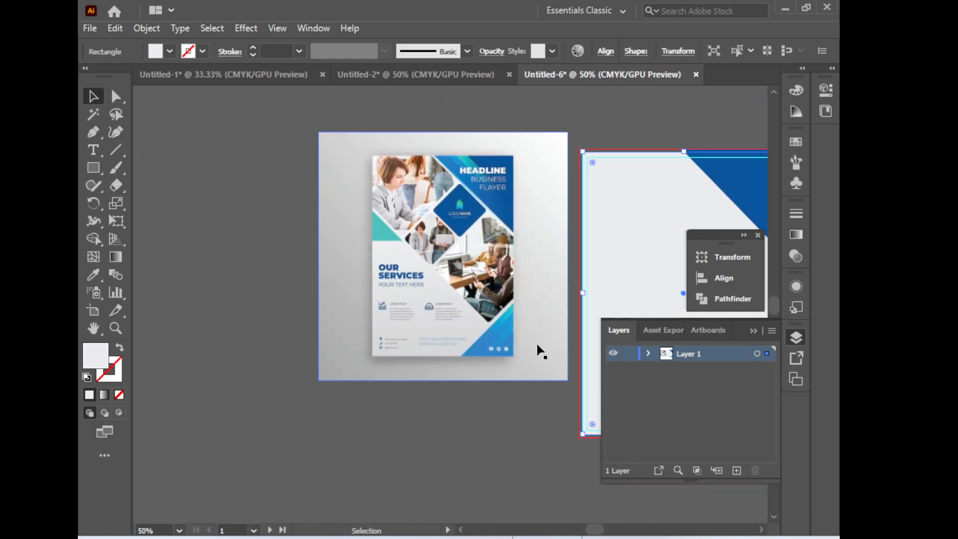
pyautogui.moveTo(498, 344); pyautogui.dragTo(383, 323)
pyautogui.moveTo(508, 294); pyautogui.dragTo(503, 293)
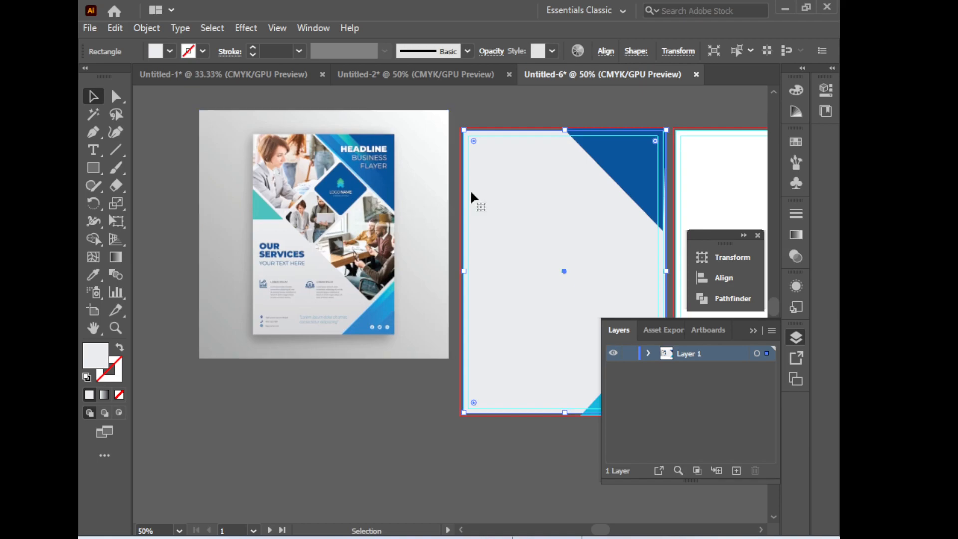
pyautogui.hotkey('ctrl', '2')
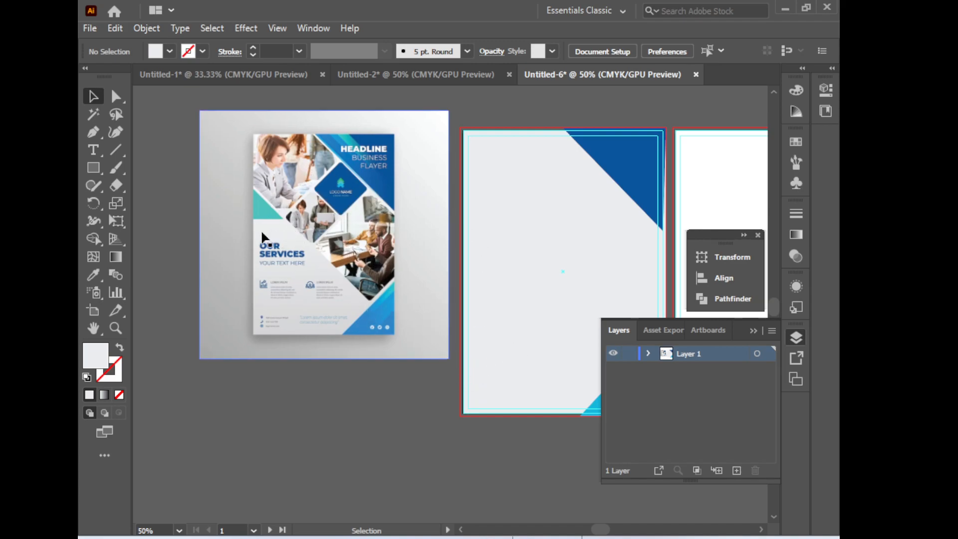
pyautogui.moveTo(401, 263); pyautogui.dragTo(383, 259)
pyautogui.click(97, 135)
pyautogui.moveTo(488, 305); pyautogui.dragTo(460, 297)
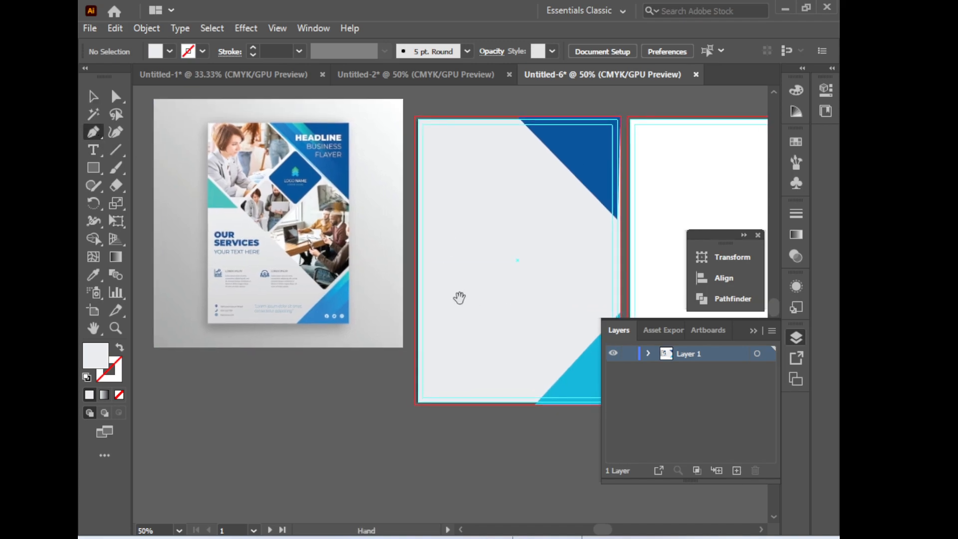
pyautogui.click(418, 177)
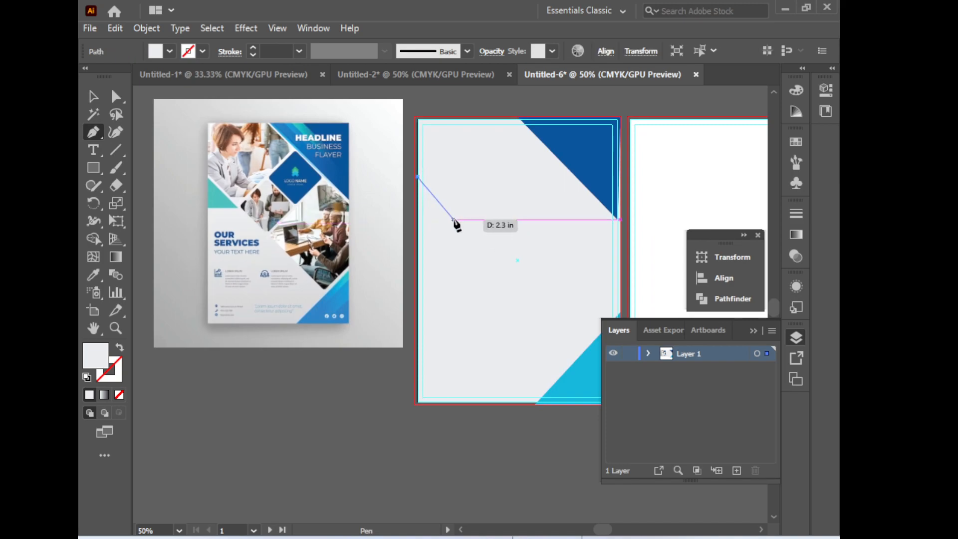
pyautogui.click(453, 218)
pyautogui.click(415, 220)
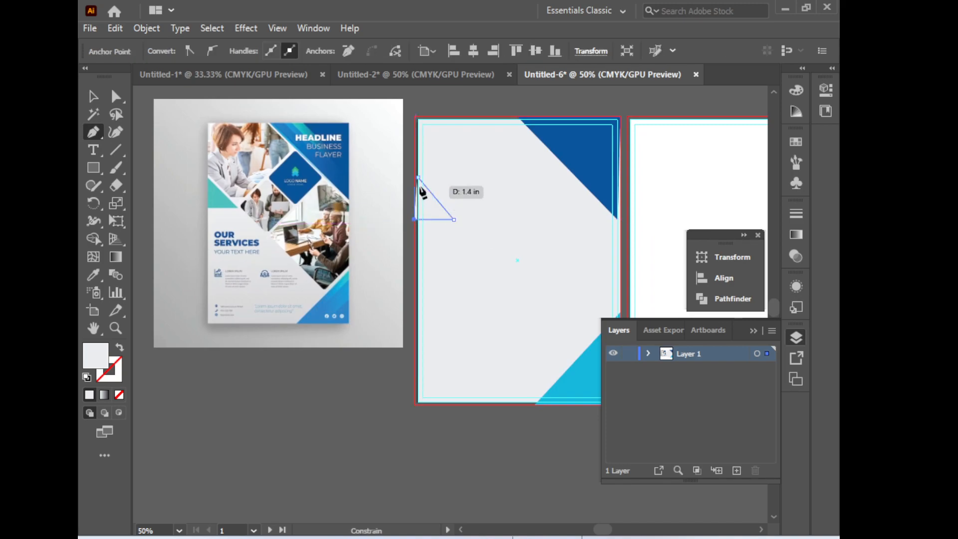
pyautogui.hotkey('ctrl', 'z')
pyautogui.hotkey('ctrl', 'z')
pyautogui.hotkey('ctrl', 'z')
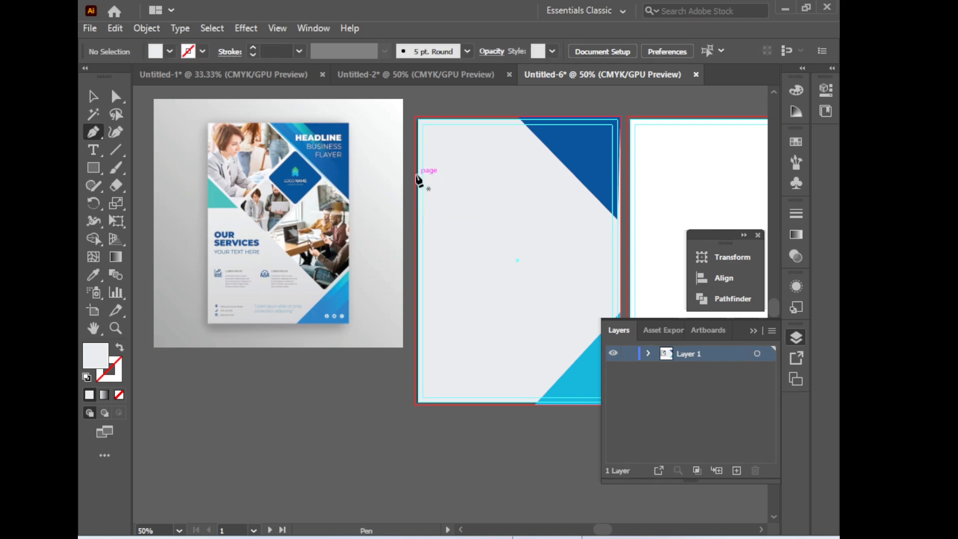
# Draw a small closed triangle with the Pen tool on the artboard's upper left edge
pyautogui.click(414, 174)
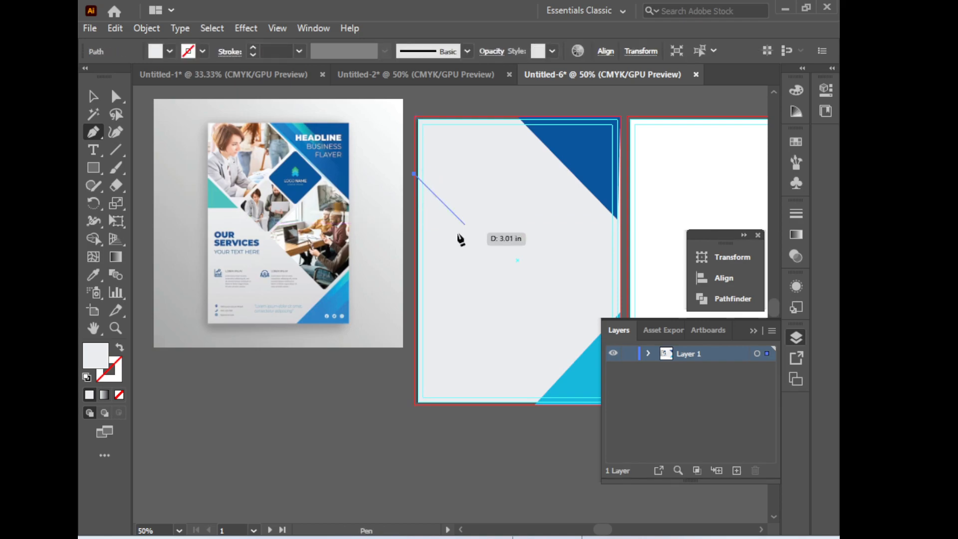
pyautogui.click(454, 214)
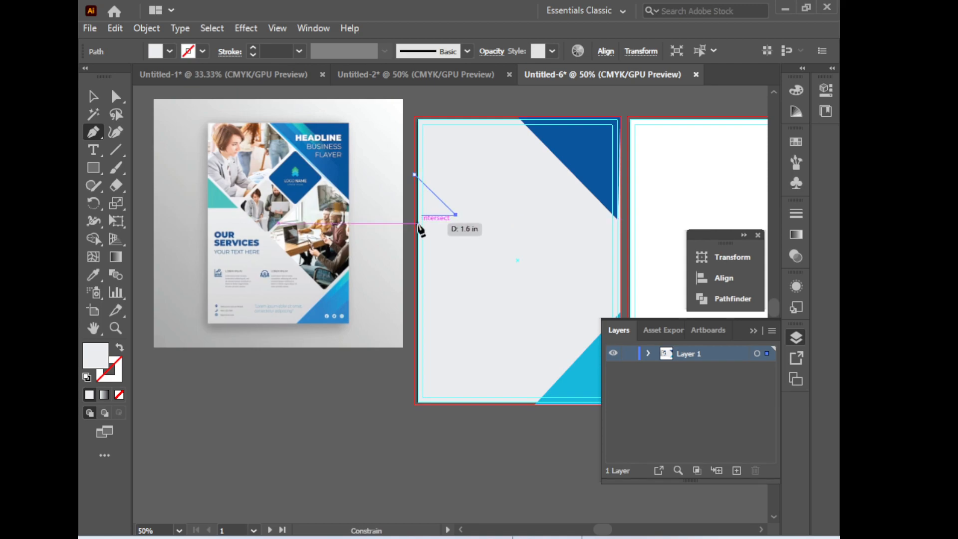
pyautogui.click(415, 215)
pyautogui.click(415, 174)
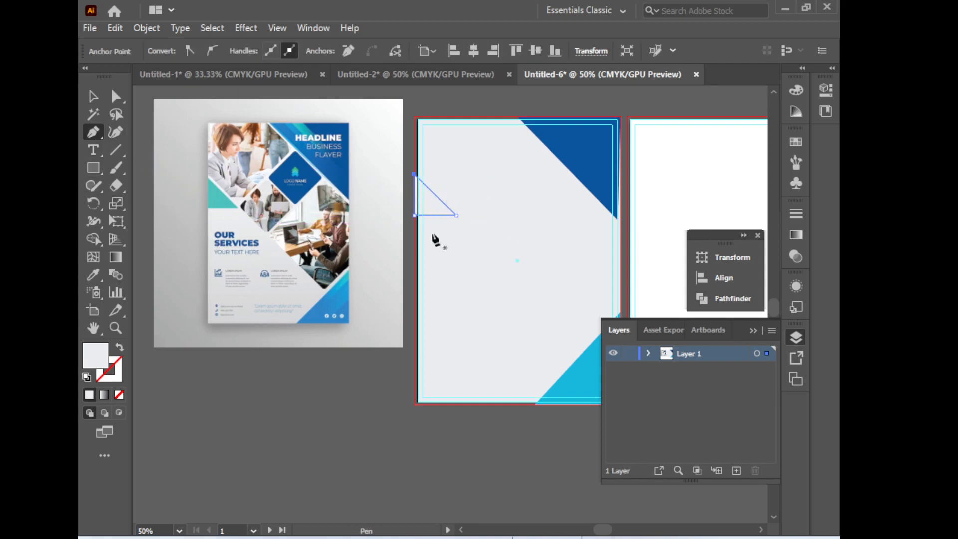
# Fill the triangle with the reference flyer's teal colour using the Eyedropper
pyautogui.click(97, 95)
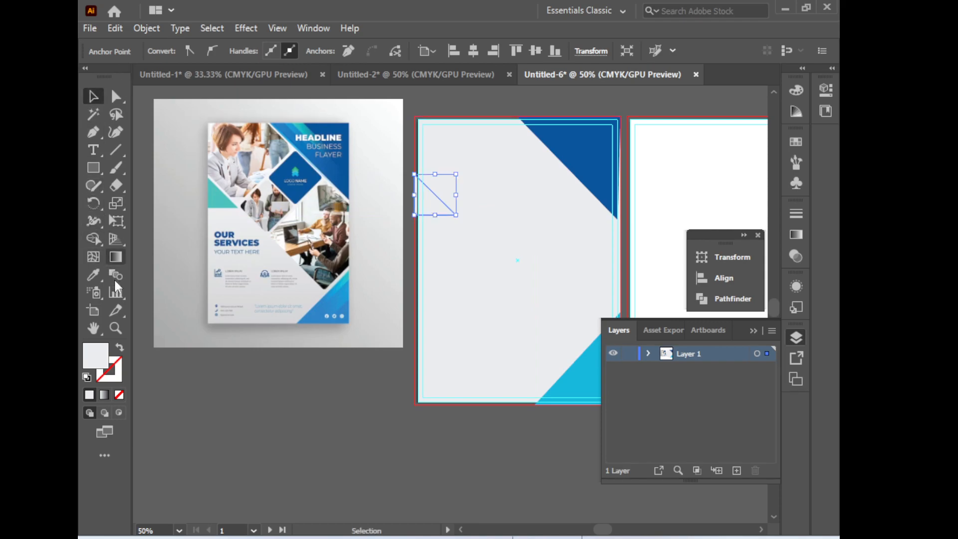
pyautogui.click(95, 274)
pyautogui.click(216, 189)
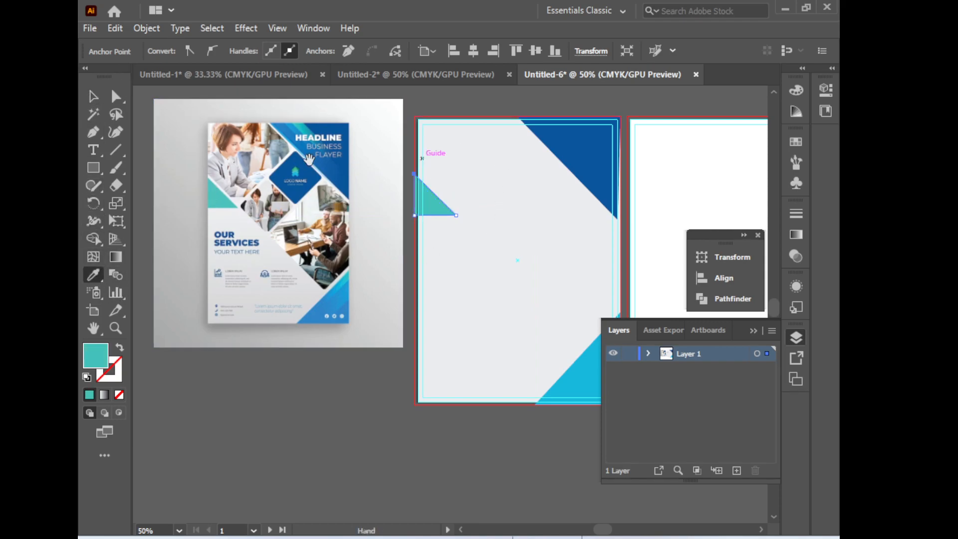
# Select all artwork and zoom into the artboard's bottom edge to inspect how the shapes line up
pyautogui.moveTo(410, 268); pyautogui.dragTo(433, 283)
pyautogui.click(97, 102)
pyautogui.click(477, 267)
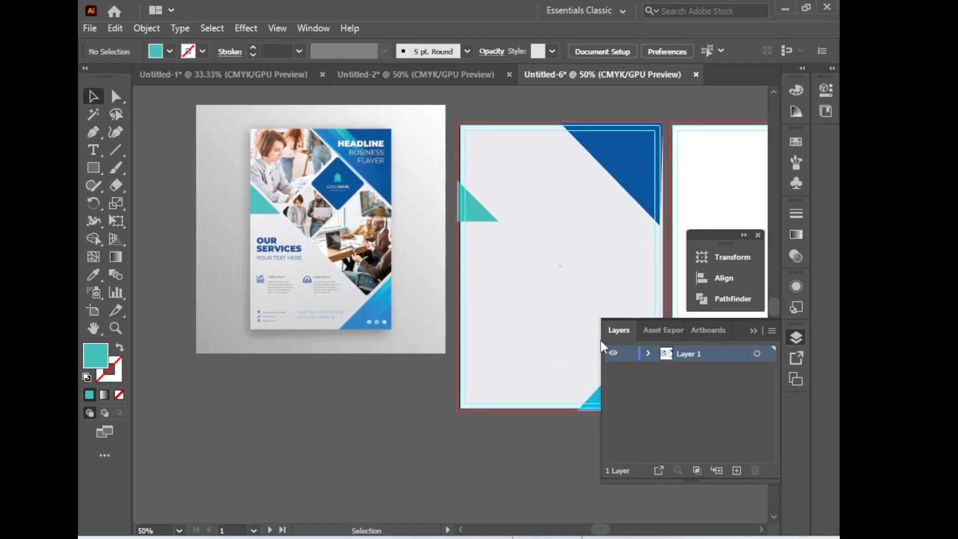
pyautogui.hotkey('ctrl', 'a')
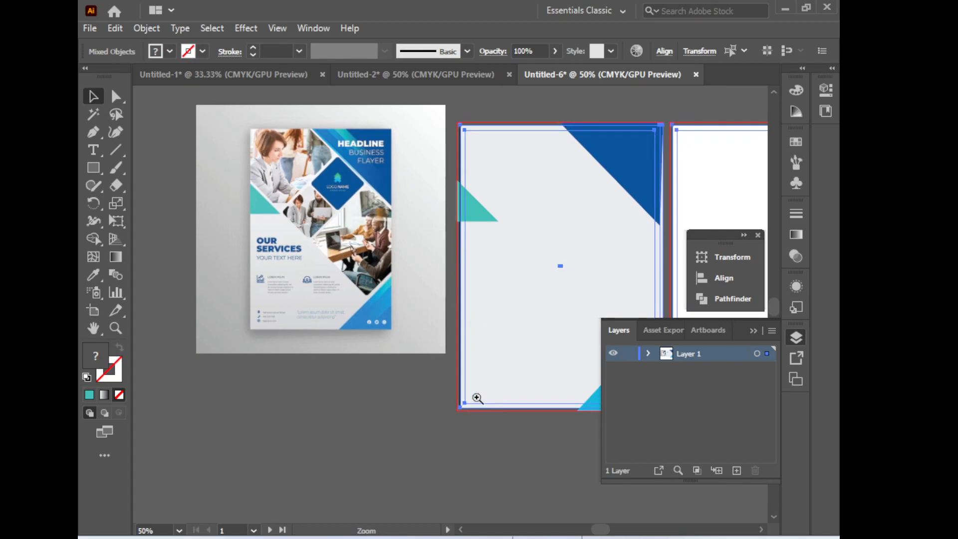
pyautogui.keyDown('ctrl'); pyautogui.click(475, 398); pyautogui.keyUp('ctrl')
pyautogui.keyDown('ctrl'); pyautogui.click(475, 398); pyautogui.keyUp('ctrl')
pyautogui.moveTo(441, 301); pyautogui.dragTo(475, 414)
pyautogui.moveTo(414, 299); pyautogui.dragTo(410, 304)
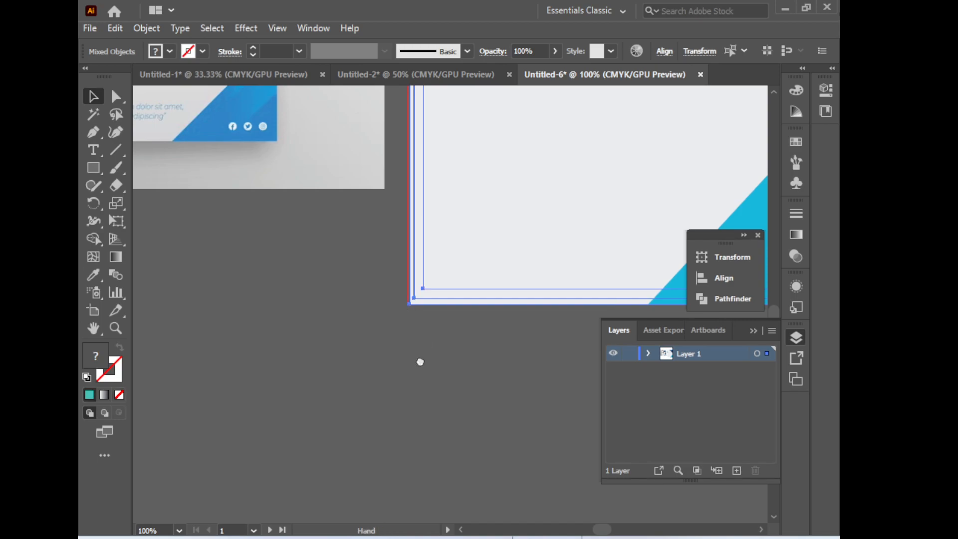
pyautogui.moveTo(420, 347); pyautogui.dragTo(418, 416)
pyautogui.keyDown('ctrl'); pyautogui.click(417, 365); pyautogui.keyUp('ctrl')
pyautogui.moveTo(439, 316); pyautogui.dragTo(428, 315)
pyautogui.moveTo(474, 95); pyautogui.dragTo(491, 420)
pyautogui.moveTo(450, 234)
pyautogui.mouseDown()
pyautogui.moveTo(439, 233)
pyautogui.moveTo(448, 233)
pyautogui.mouseUp()
pyautogui.keyDown('ctrl'); pyautogui.keyDown('alt'); pyautogui.click(498, 312); pyautogui.keyUp('alt'); pyautogui.keyUp('ctrl')
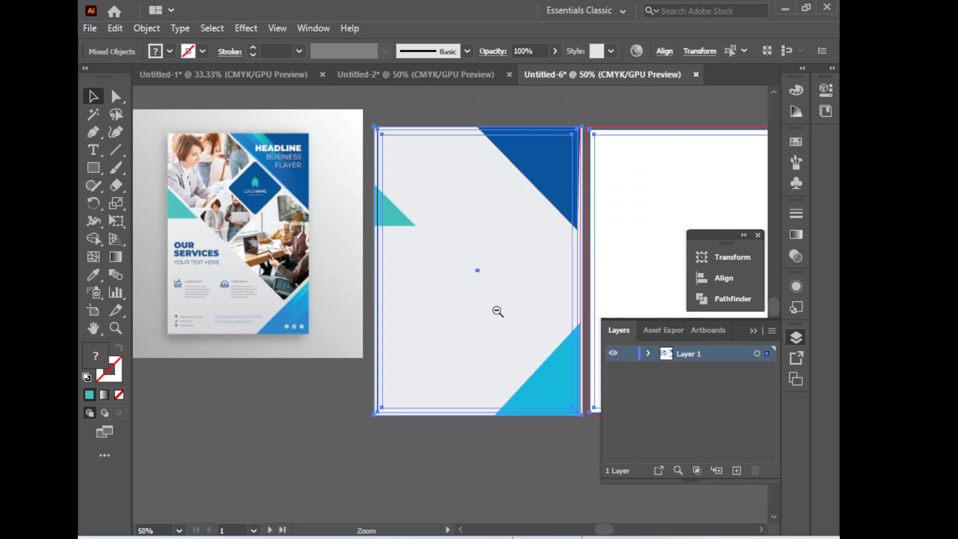
pyautogui.keyDown('ctrl'); pyautogui.keyDown('alt'); pyautogui.click(498, 311); pyautogui.keyUp('alt'); pyautogui.keyUp('ctrl')
pyautogui.click(466, 432)
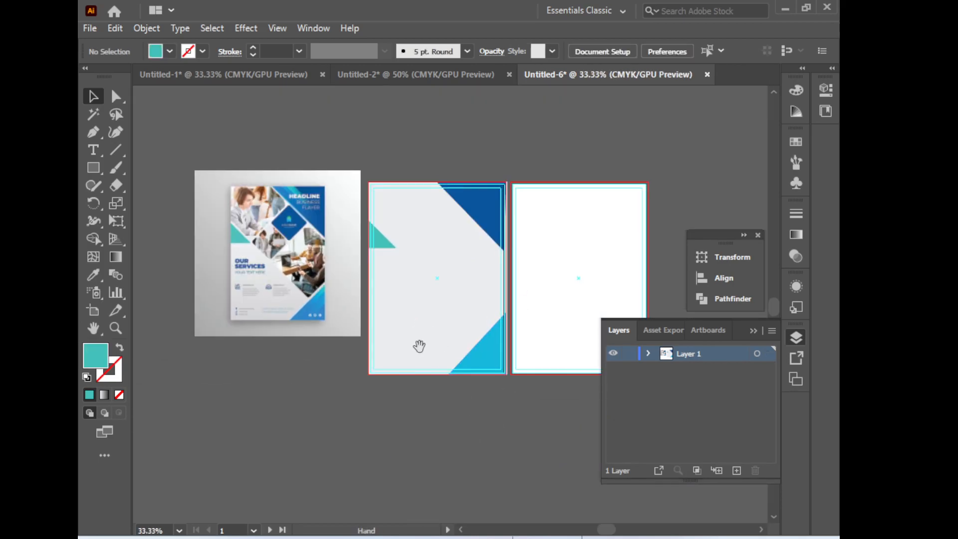
# Draw a large teal polygon with the Pen tool across the artboard's top left, following the dark blue triangle's diagonal edge
pyautogui.moveTo(415, 345); pyautogui.dragTo(486, 358)
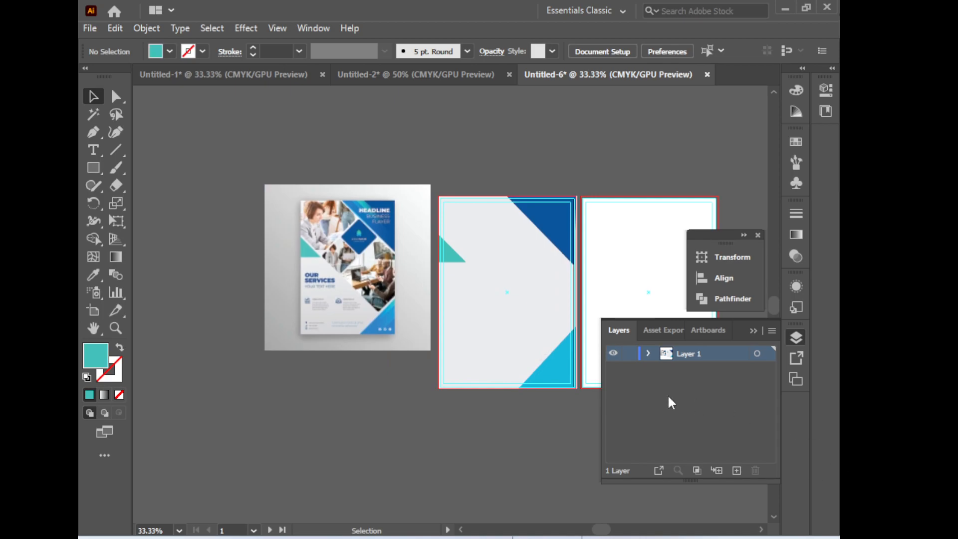
pyautogui.keyDown('ctrl'); pyautogui.doubleClick(378, 259); pyautogui.keyUp('ctrl')
pyautogui.moveTo(564, 433); pyautogui.dragTo(429, 354)
pyautogui.moveTo(499, 368); pyautogui.dragTo(364, 383)
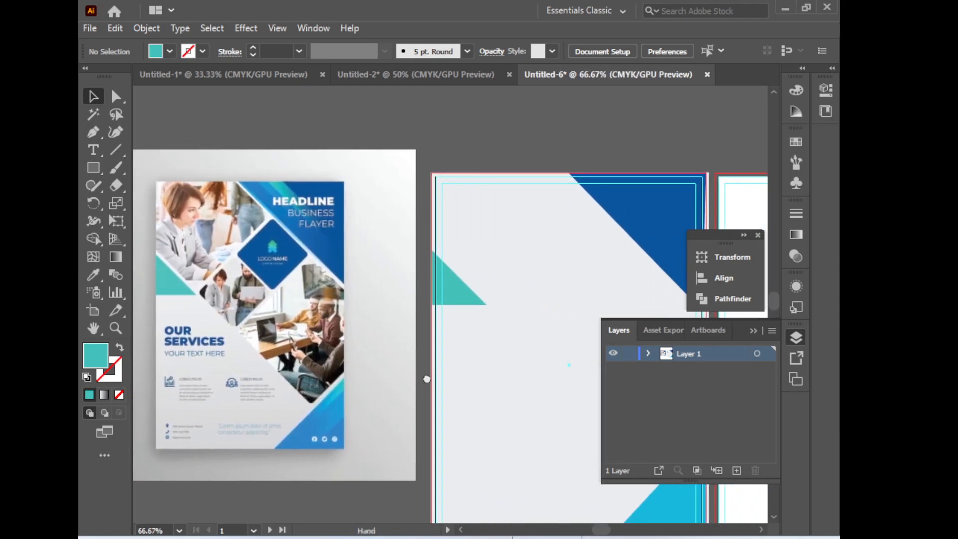
pyautogui.press('p')
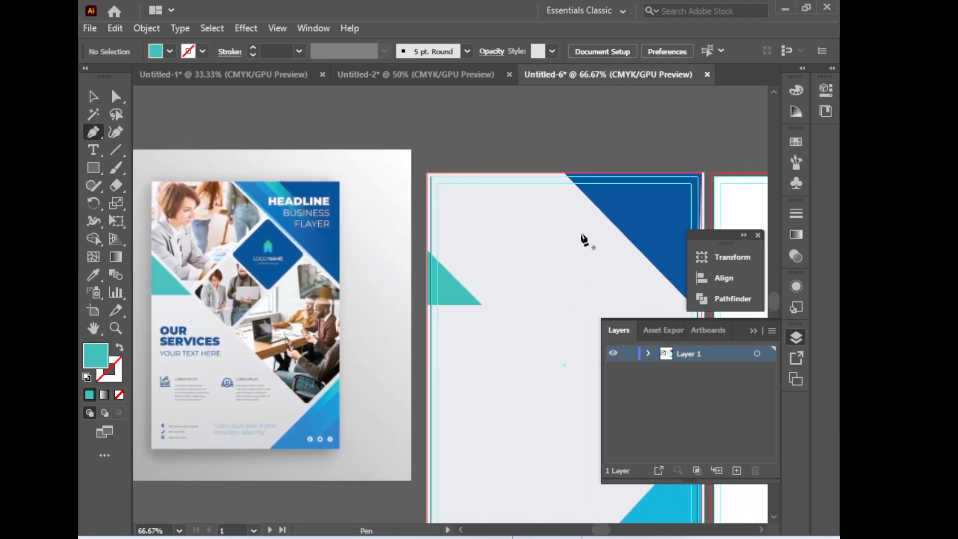
pyautogui.click(559, 172)
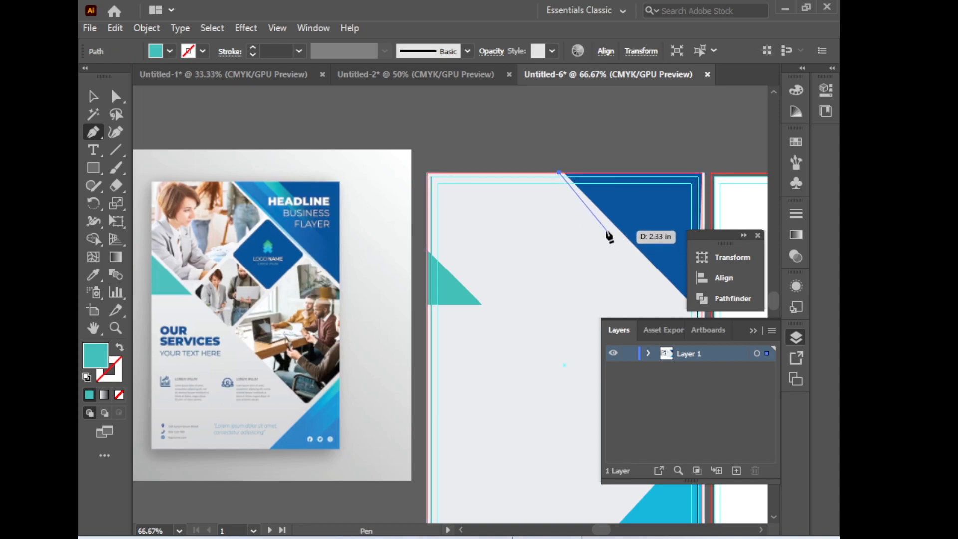
pyautogui.click(616, 234)
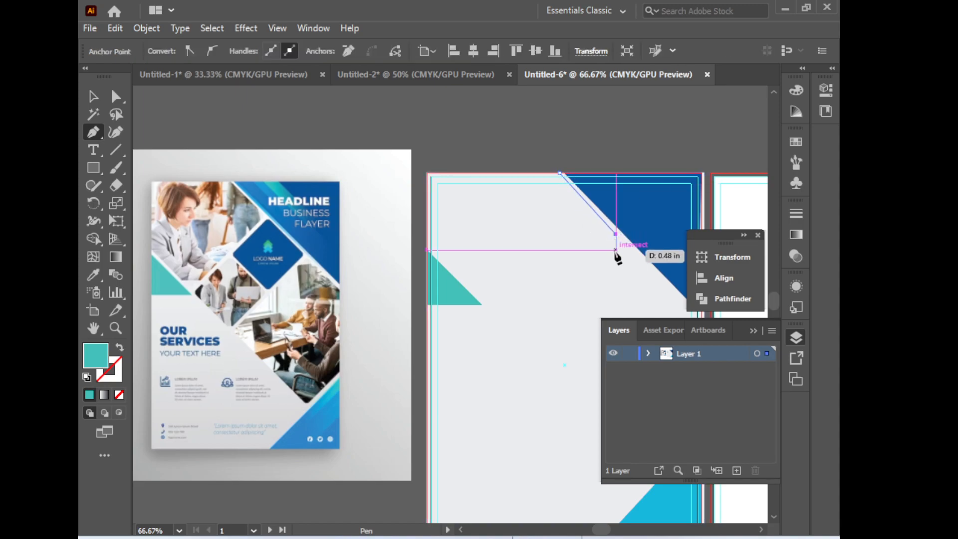
pyautogui.click(616, 257)
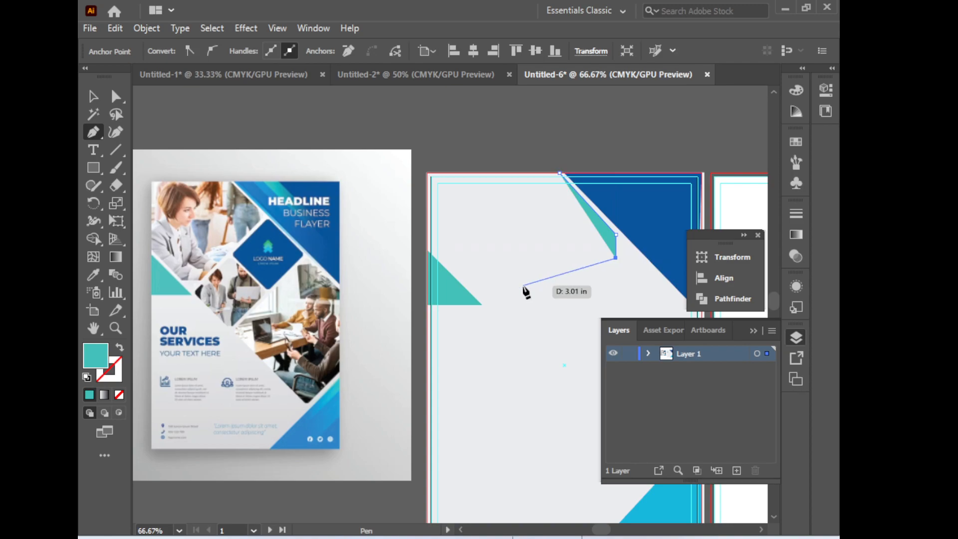
pyautogui.click(499, 297)
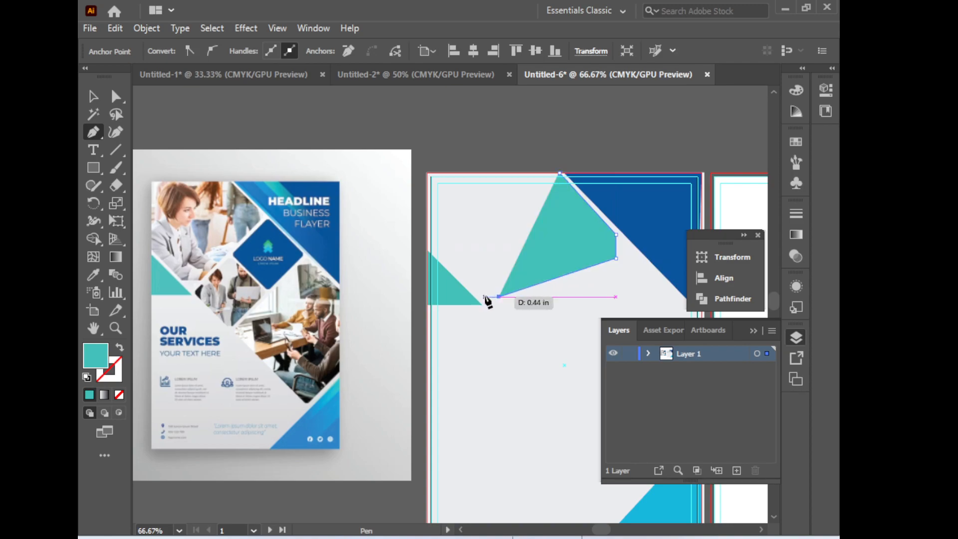
pyautogui.click(484, 296)
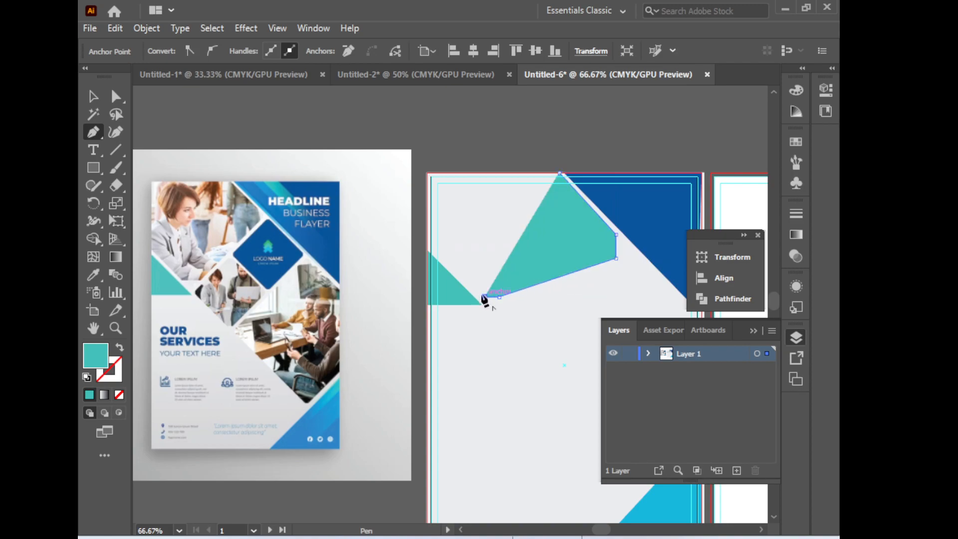
pyautogui.click(427, 241)
pyautogui.click(428, 172)
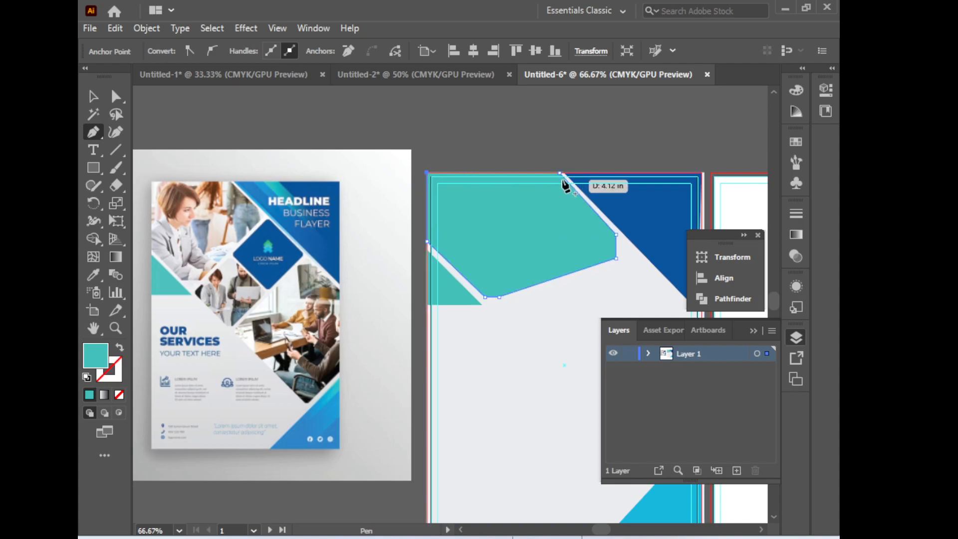
pyautogui.click(560, 173)
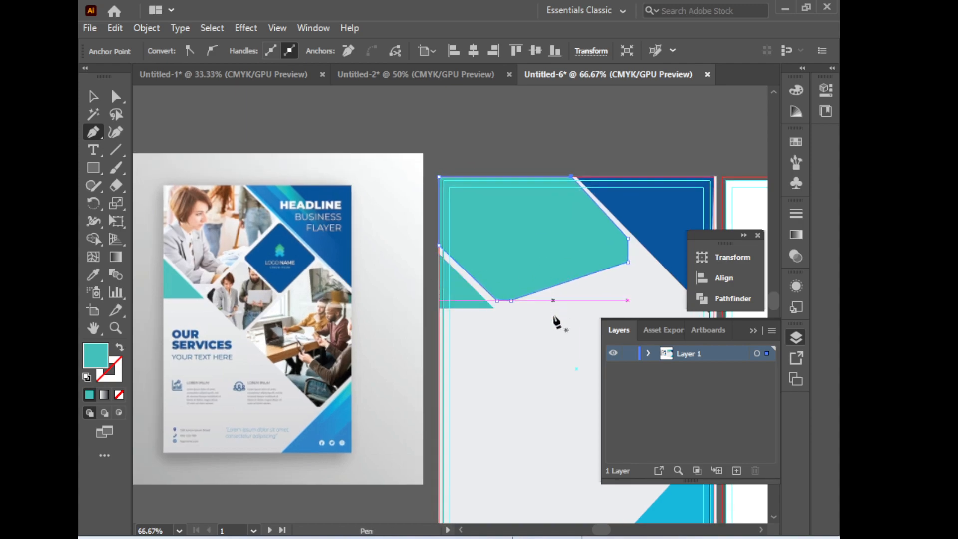
# Duplicate the teal polygon to an empty spot outside the artboards, then reselect the original
pyautogui.click(93, 97)
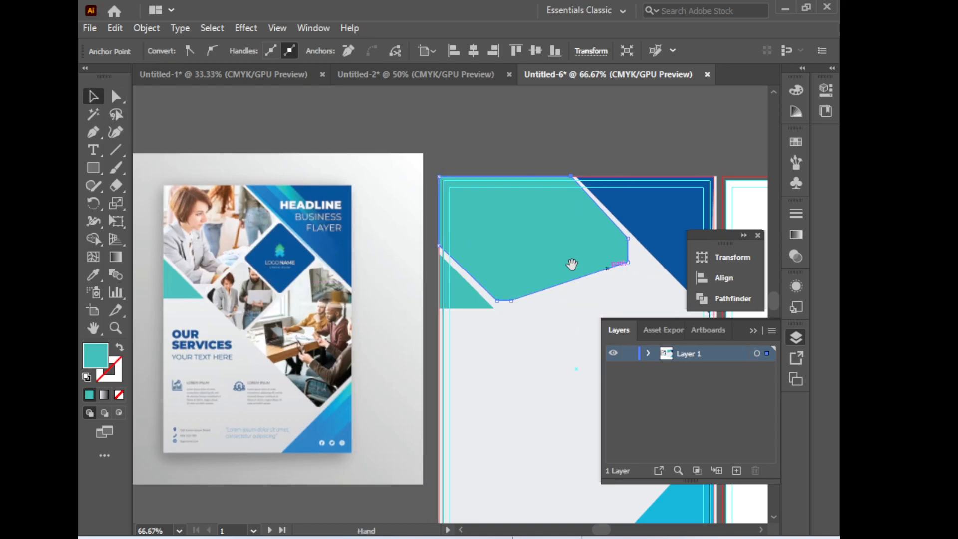
pyautogui.moveTo(572, 265); pyautogui.dragTo(594, 284)
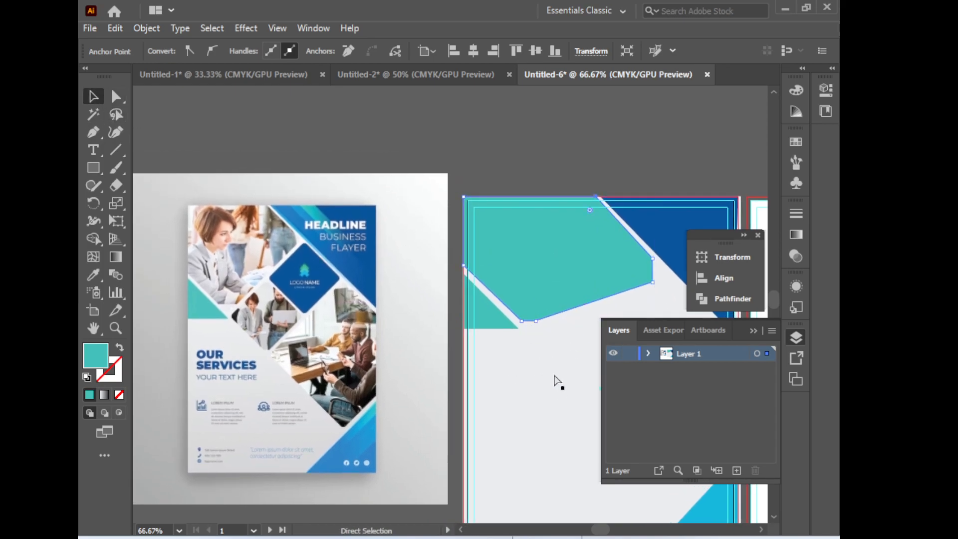
pyautogui.keyDown('ctrl'); pyautogui.keyDown('alt'); pyautogui.click(555, 365); pyautogui.keyUp('alt'); pyautogui.keyUp('ctrl')
pyautogui.keyDown('ctrl'); pyautogui.keyDown('alt'); pyautogui.click(555, 365); pyautogui.keyUp('alt'); pyautogui.keyUp('ctrl')
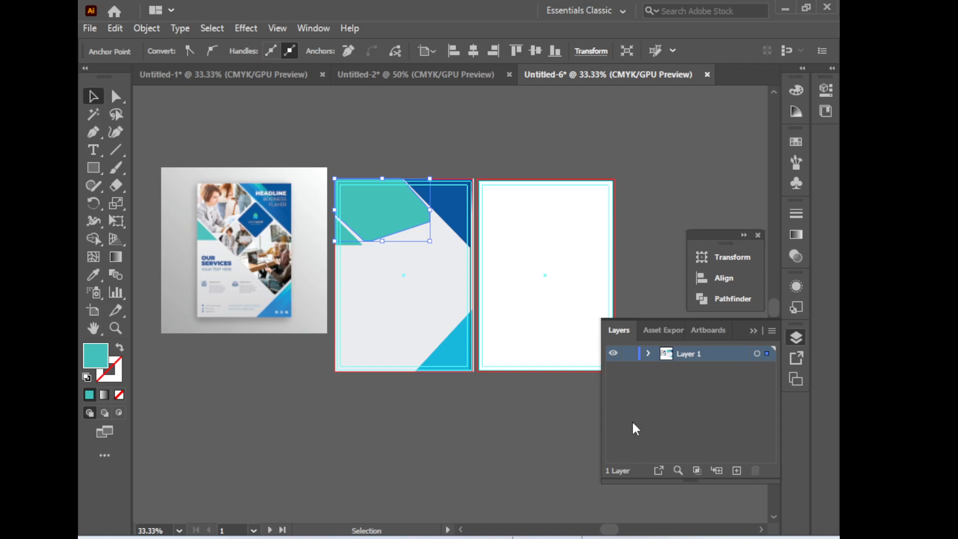
pyautogui.moveTo(499, 293); pyautogui.dragTo(624, 314)
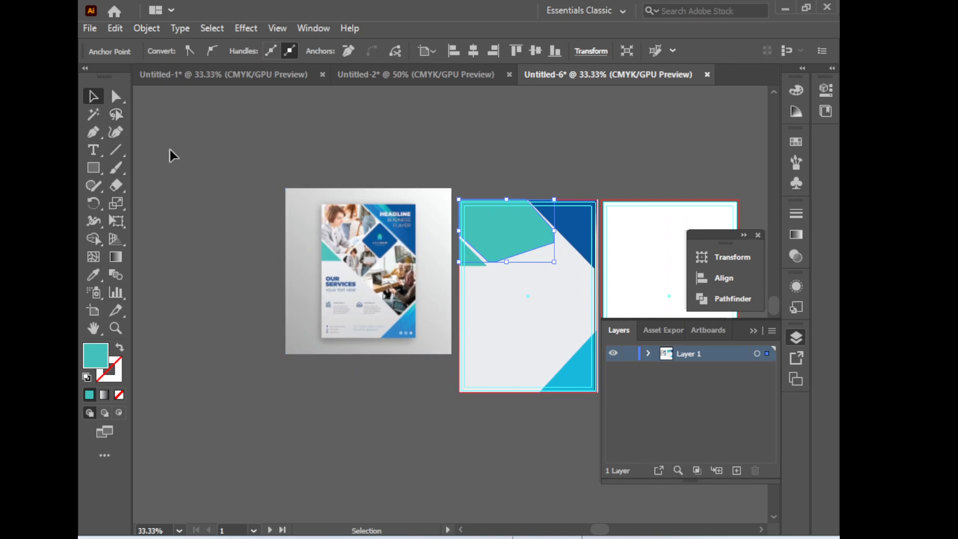
pyautogui.keyDown('alt'); pyautogui.moveTo(519, 231); pyautogui.dragTo(233, 200); pyautogui.keyUp('alt')
pyautogui.moveTo(388, 357); pyautogui.dragTo(579, 394)
pyautogui.moveTo(686, 283); pyautogui.dragTo(618, 272)
pyautogui.click(610, 253)
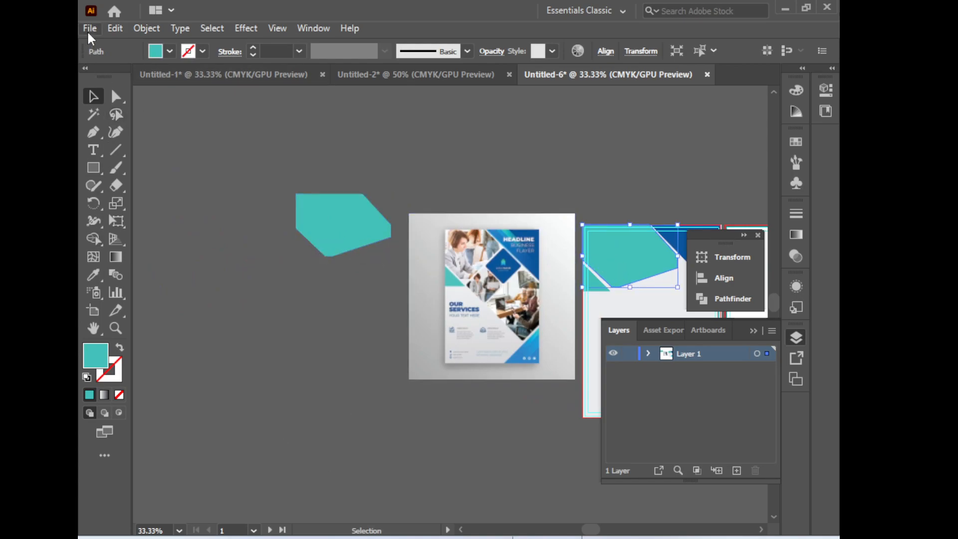
# Bring the office meeting photo images.jpg from the Downloads folder into the document and scale it down
pyautogui.click(790, 7)
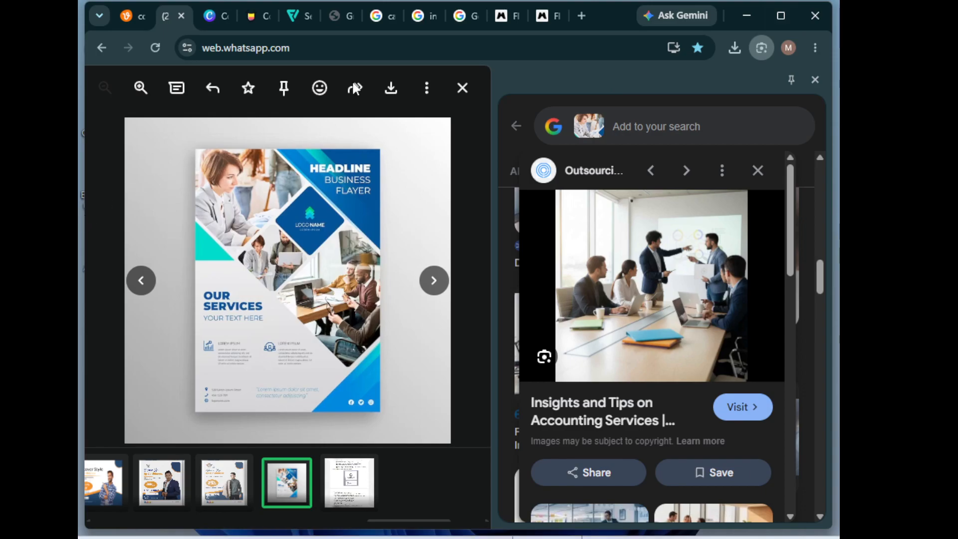
pyautogui.click(746, 11)
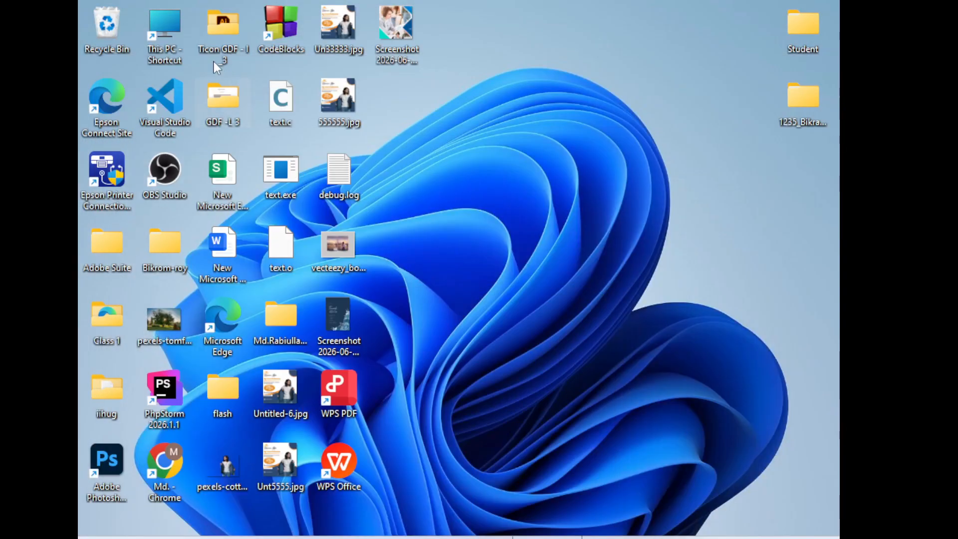
pyautogui.doubleClick(167, 35)
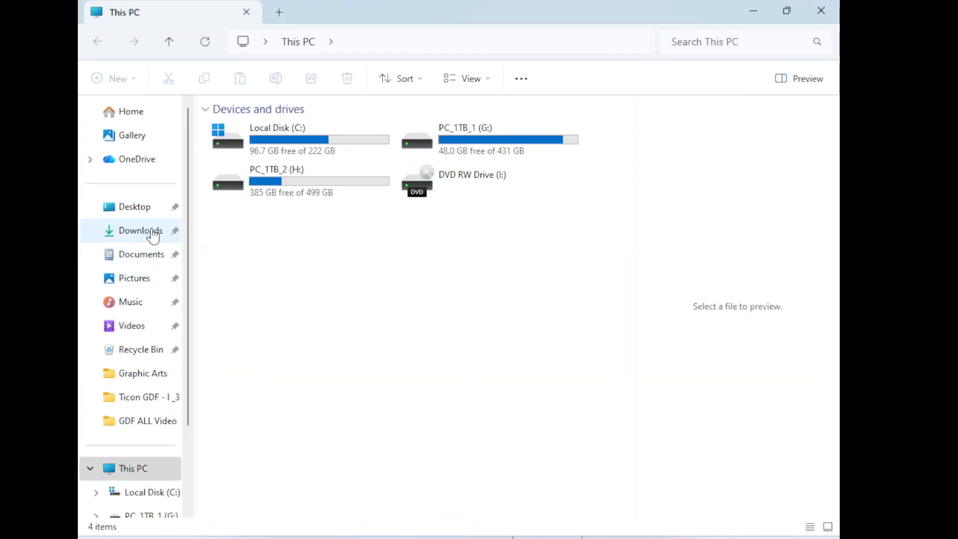
pyautogui.click(164, 237)
pyautogui.moveTo(250, 162); pyautogui.dragTo(279, 349)
pyautogui.moveTo(284, 381); pyautogui.dragTo(414, 319)
pyautogui.moveTo(390, 284); pyautogui.dragTo(392, 314)
pyautogui.click(385, 352)
pyautogui.rightClick(381, 285)
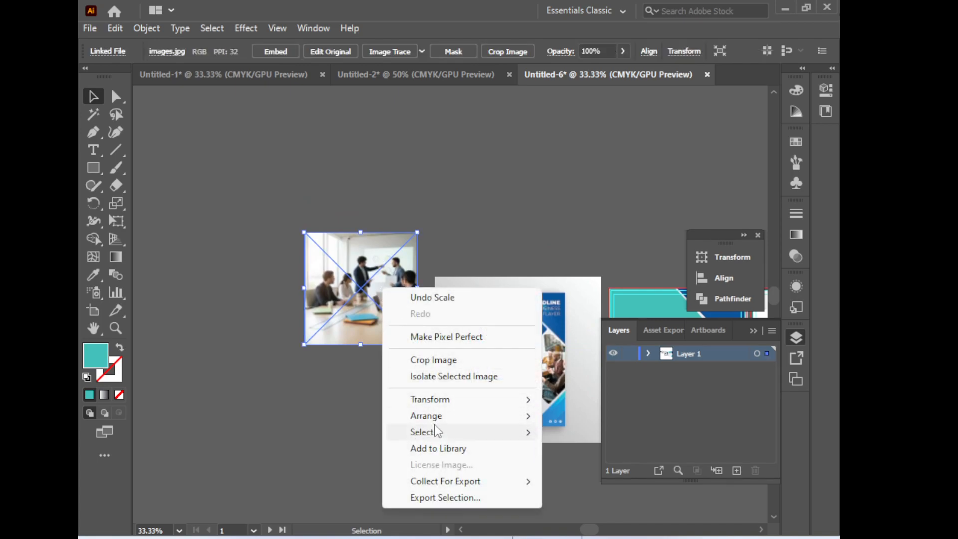
# Send the photo behind the teal polygon copy and trim its left, bottom and top edges closer to the shape
pyautogui.moveTo(462, 422)
pyautogui.click(621, 463)
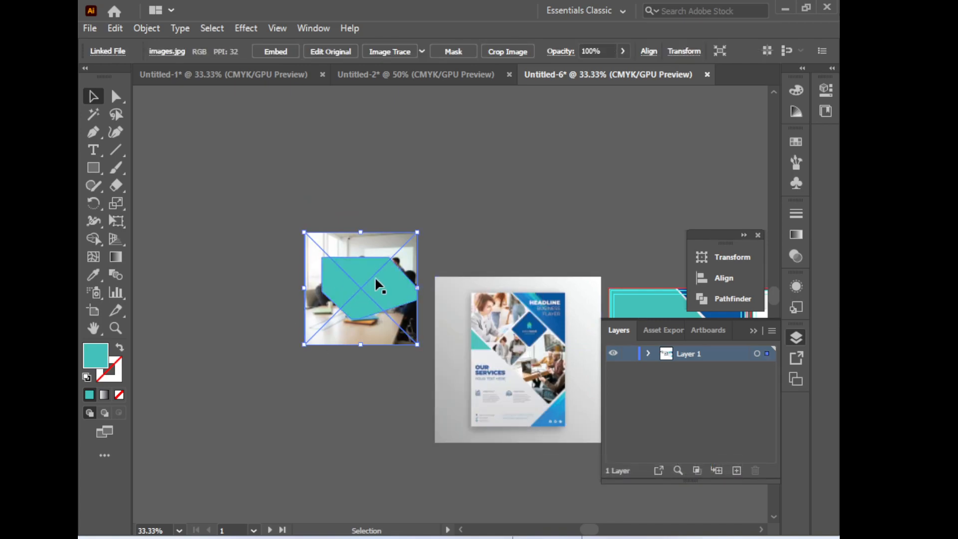
pyautogui.click(380, 298)
pyautogui.click(309, 283)
pyautogui.moveTo(305, 287); pyautogui.dragTo(319, 291)
pyautogui.moveTo(368, 344); pyautogui.dragTo(369, 327)
pyautogui.moveTo(368, 232); pyautogui.dragTo(368, 249)
pyautogui.click(378, 219)
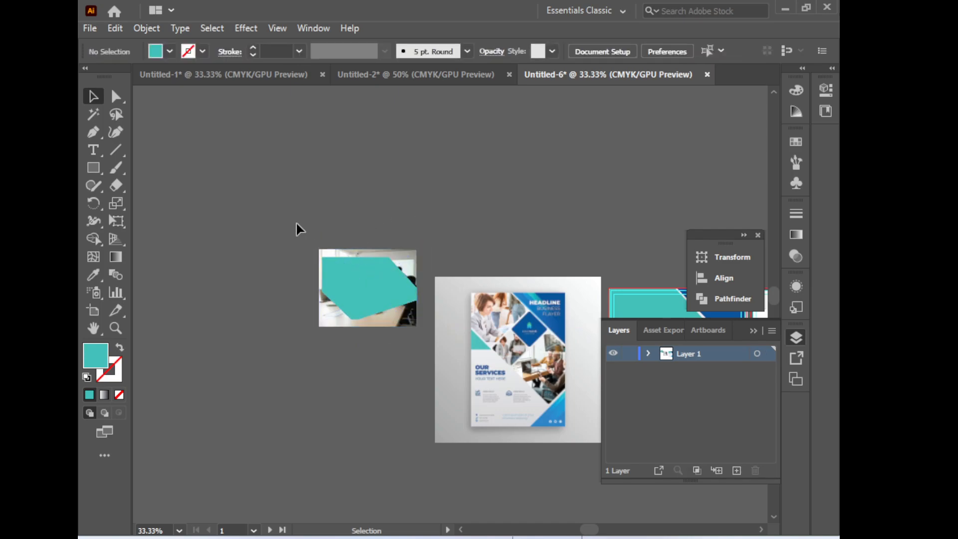
# Try clipping the photo with the teal polygon copy and placing it on the flyer, undoing both changes
pyautogui.moveTo(367, 335); pyautogui.dragTo(373, 292)
pyautogui.rightClick(375, 292)
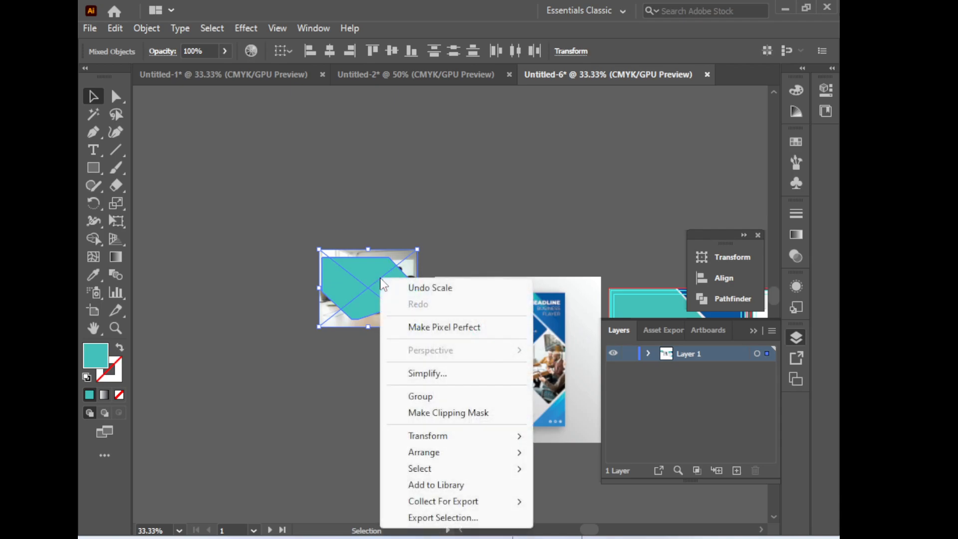
pyautogui.click(447, 413)
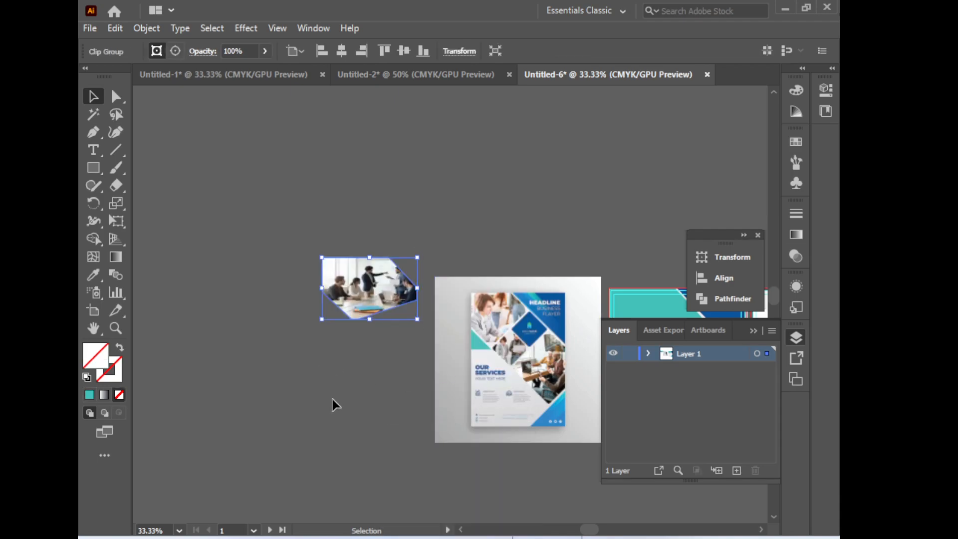
pyautogui.click(298, 429)
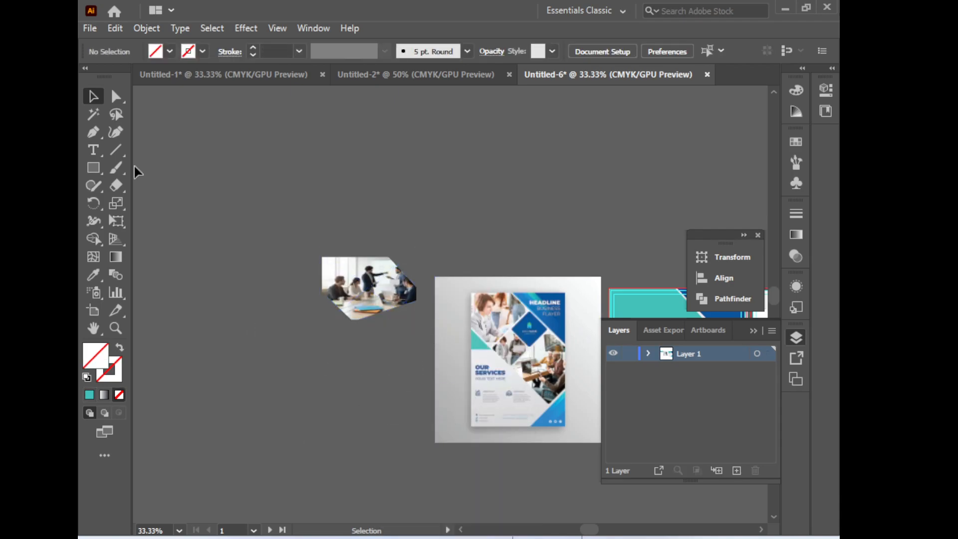
pyautogui.press('space')
pyautogui.moveTo(401, 293); pyautogui.dragTo(510, 280)
pyautogui.click(405, 460)
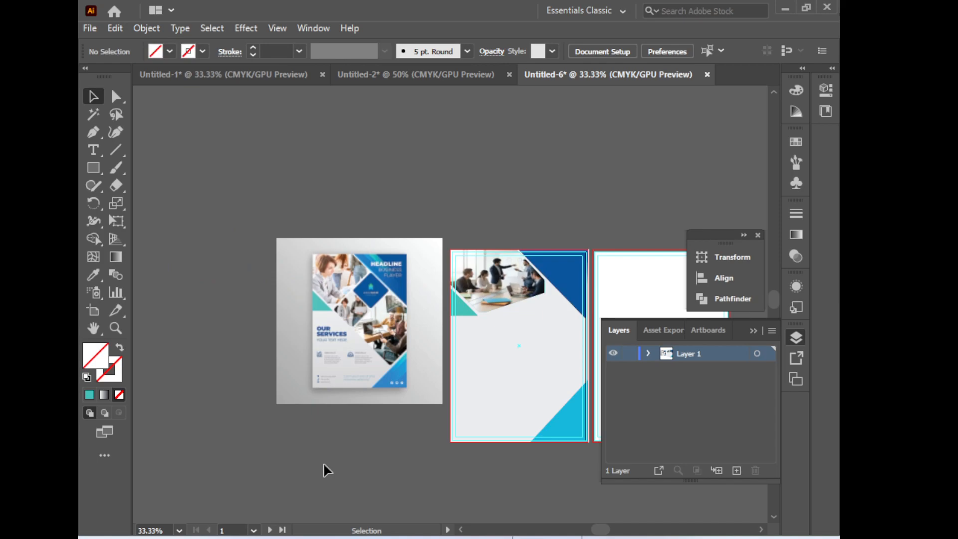
pyautogui.hotkey('ctrl', 'z')
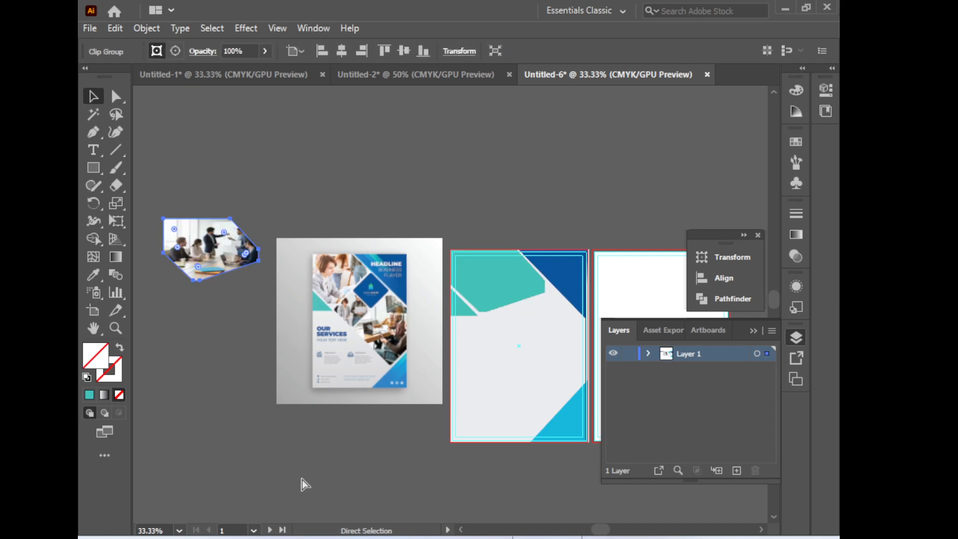
pyautogui.hotkey('ctrl', 'z')
# Select the photo together with the teal polygon copy and make a clipping mask from them
pyautogui.press('space')
pyautogui.moveTo(317, 438); pyautogui.dragTo(470, 400)
pyautogui.click(368, 327)
pyautogui.press('space')
pyautogui.moveTo(372, 373); pyautogui.dragTo(419, 396)
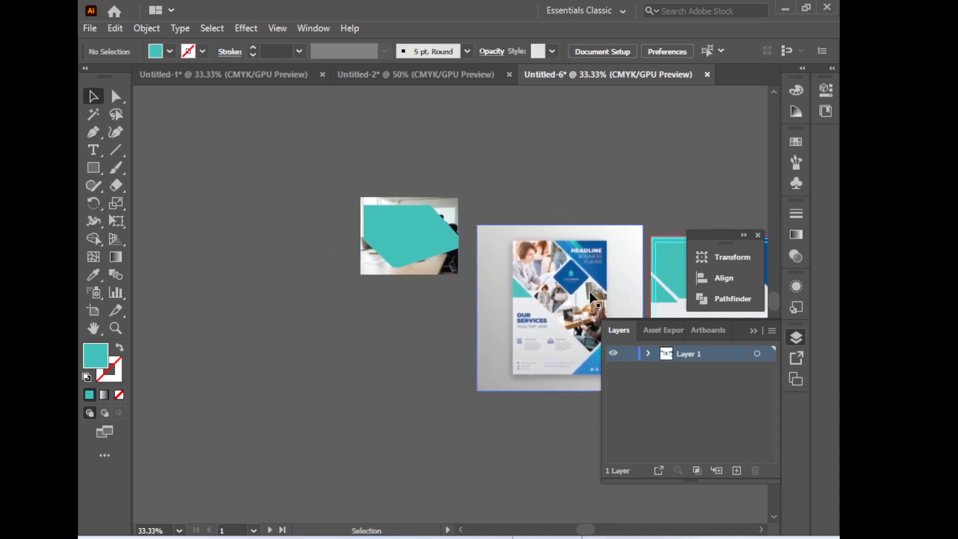
pyautogui.press('space')
pyautogui.moveTo(643, 283); pyautogui.dragTo(476, 263)
pyautogui.click(516, 252)
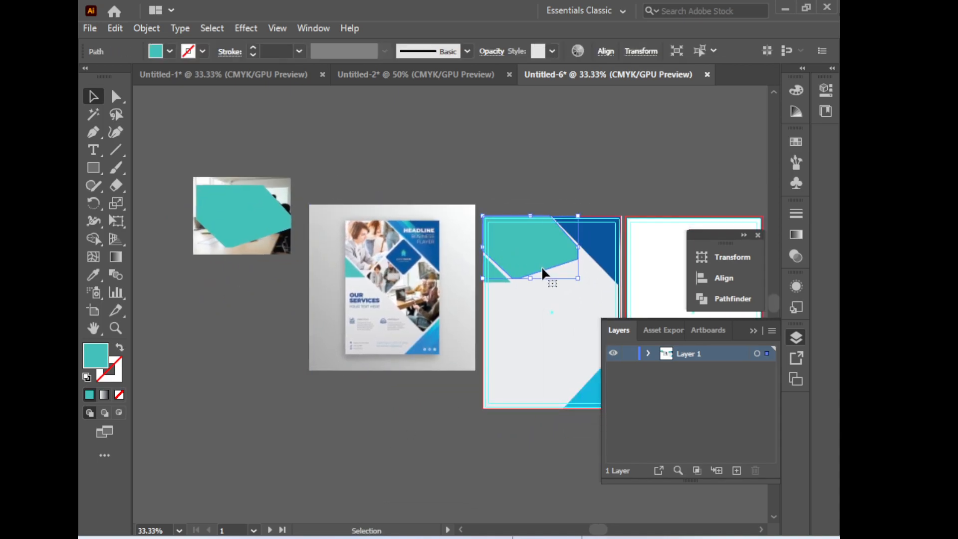
pyautogui.press('space')
pyautogui.moveTo(306, 212); pyautogui.dragTo(500, 229)
pyautogui.click(464, 229)
pyautogui.press('space')
pyautogui.moveTo(428, 331); pyautogui.dragTo(424, 350)
pyautogui.hotkey('ctrl', 'a')
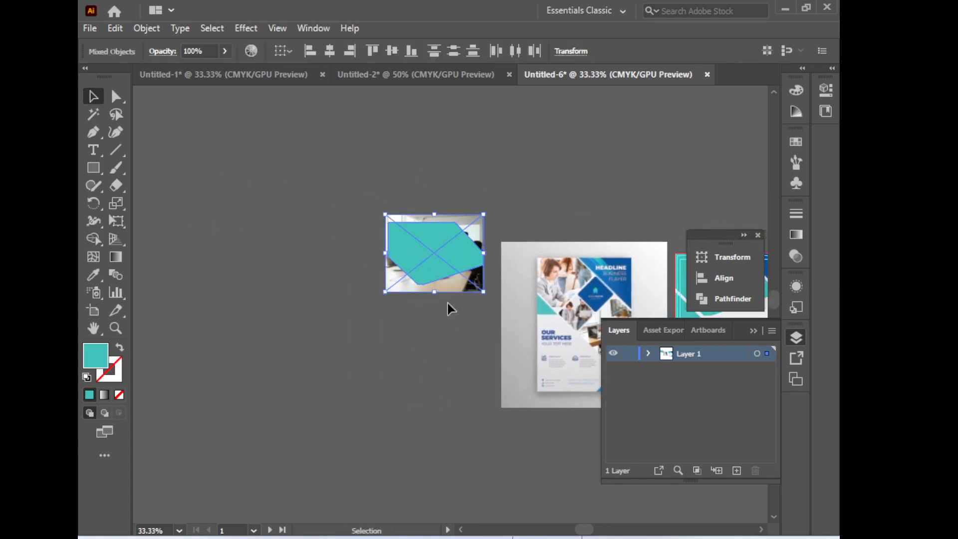
pyautogui.rightClick(445, 253)
pyautogui.click(508, 387)
# Move the masked photo onto the teal polygon at the flyer's top left and lock it in place
pyautogui.press('space')
pyautogui.moveTo(254, 376); pyautogui.dragTo(144, 378)
pyautogui.press('space')
pyautogui.moveTo(324, 287); pyautogui.dragTo(513, 288)
pyautogui.press('space')
pyautogui.moveTo(499, 335); pyautogui.dragTo(423, 368)
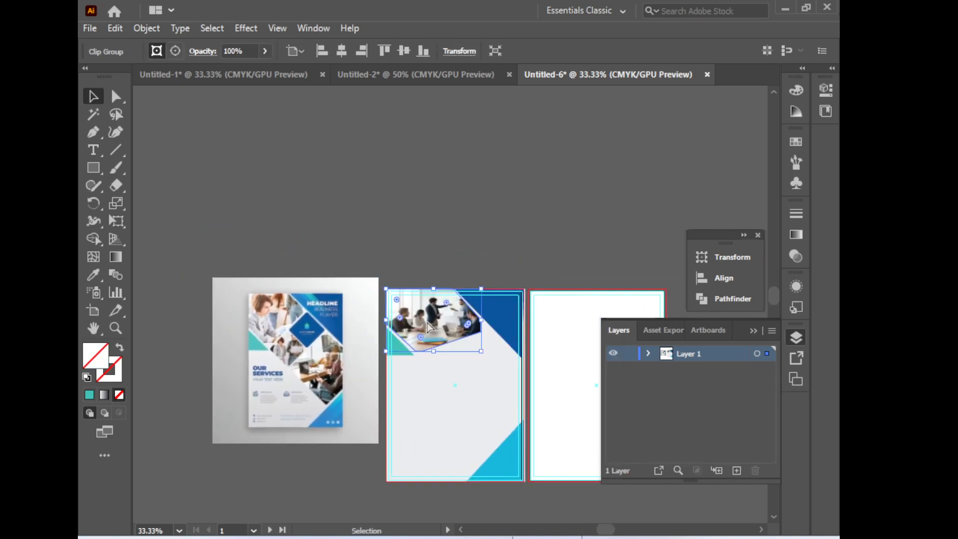
pyautogui.hotkey('ctrl', '2')
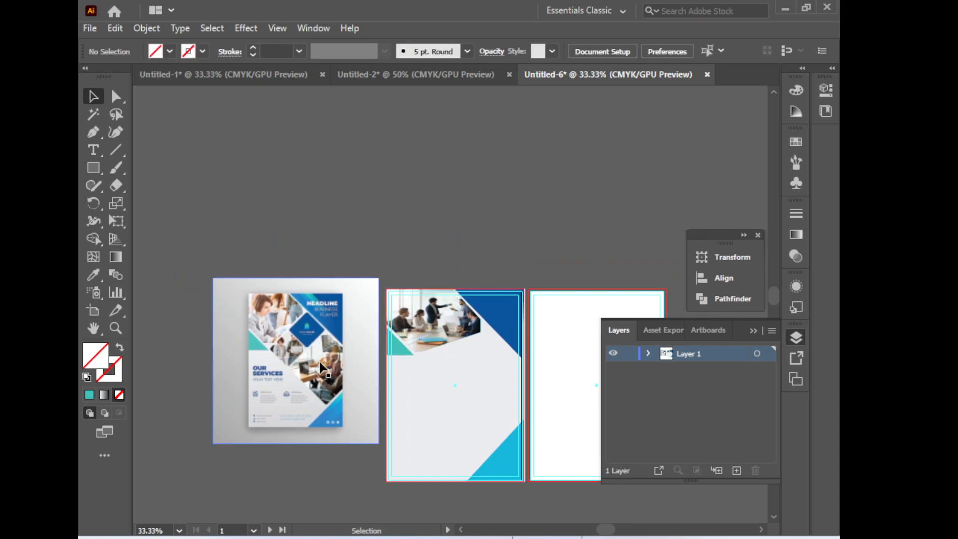